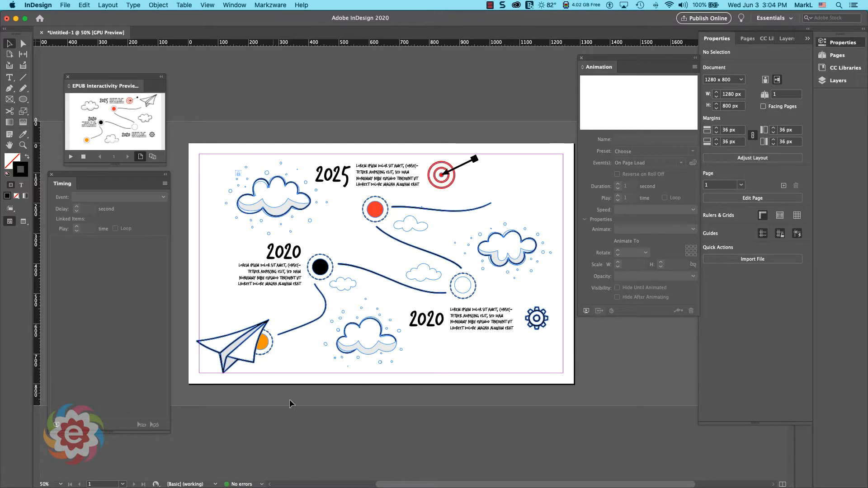
Draw a curved Pen tool path from the orange dot through the black, white and red circles, ending near the page's upper-right corner.
{"action": "left_click", "coordinate": [9, 88]}
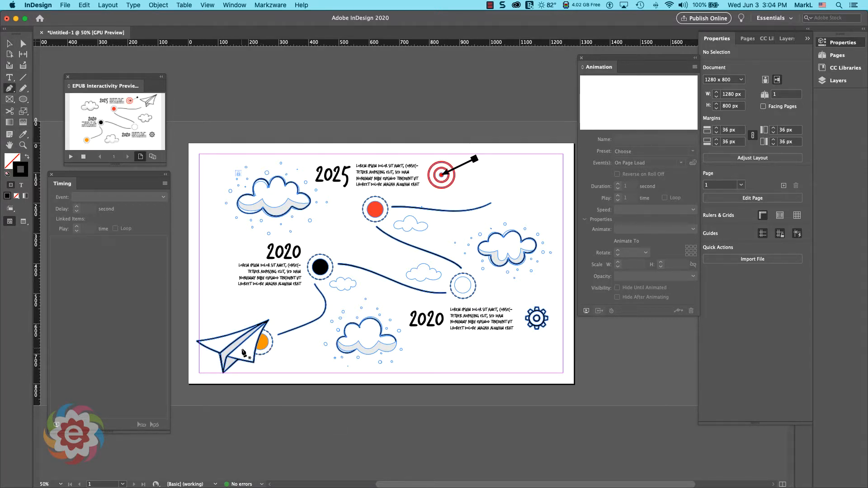
{"action": "left_click", "coordinate": [261, 344]}
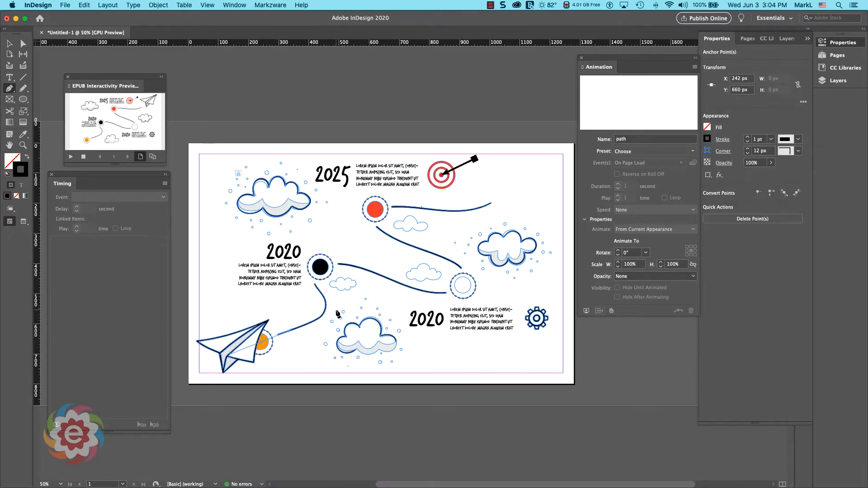
{"action": "left_click_drag", "start_coordinate": [333, 310], "coordinate": [324, 288]}
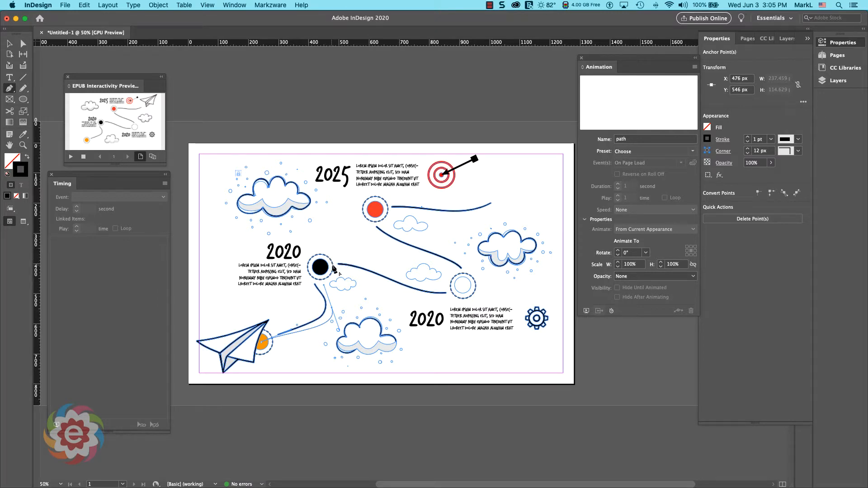
{"action": "left_click_drag", "start_coordinate": [332, 264], "coordinate": [378, 274]}
{"action": "left_click_drag", "start_coordinate": [463, 283], "coordinate": [475, 268]}
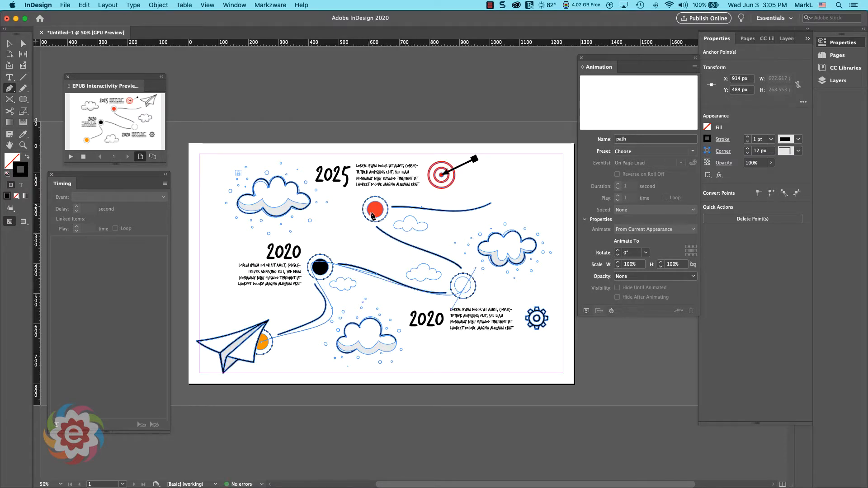
{"action": "left_click_drag", "start_coordinate": [375, 216], "coordinate": [375, 189]}
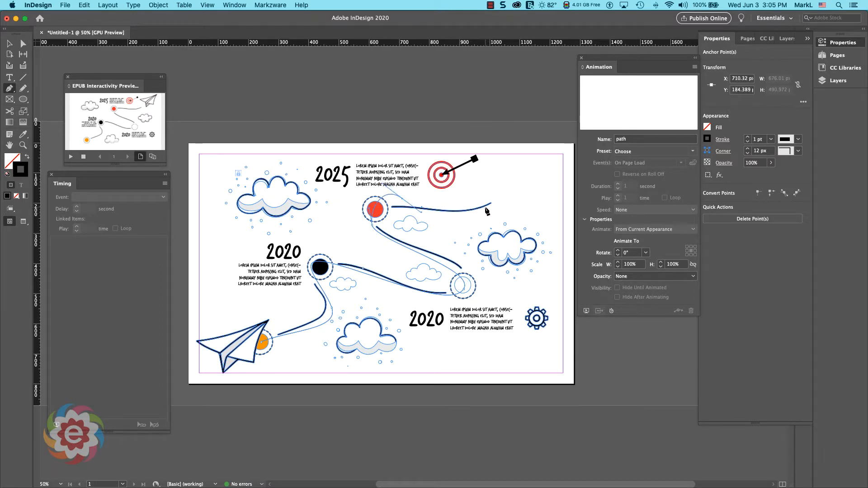
{"action": "left_click_drag", "start_coordinate": [489, 205], "coordinate": [509, 196]}
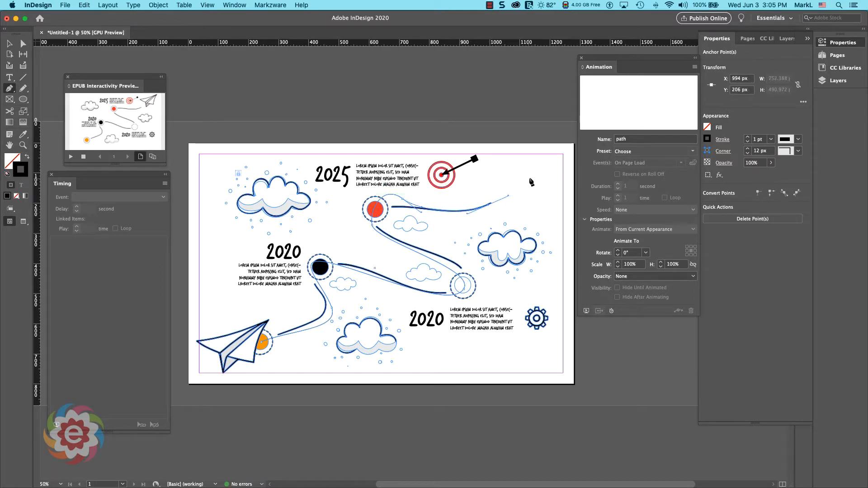
{"action": "left_click", "coordinate": [544, 166]}
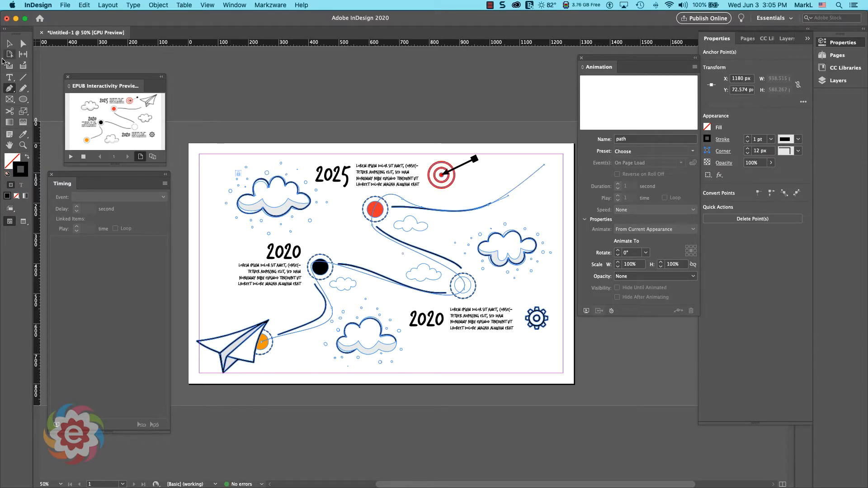
Convert the drawn path into a motion path for the paper airplane.
{"action": "left_click", "coordinate": [9, 44]}
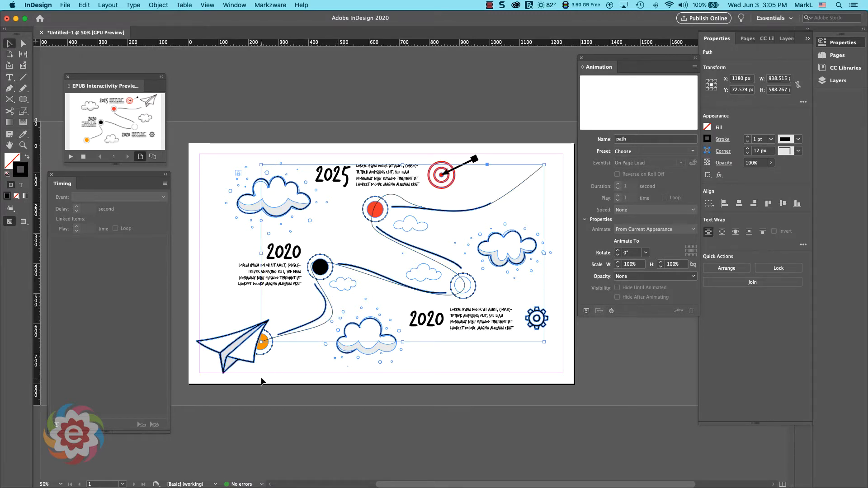
{"action": "left_click", "coordinate": [249, 361], "text": "shift"}
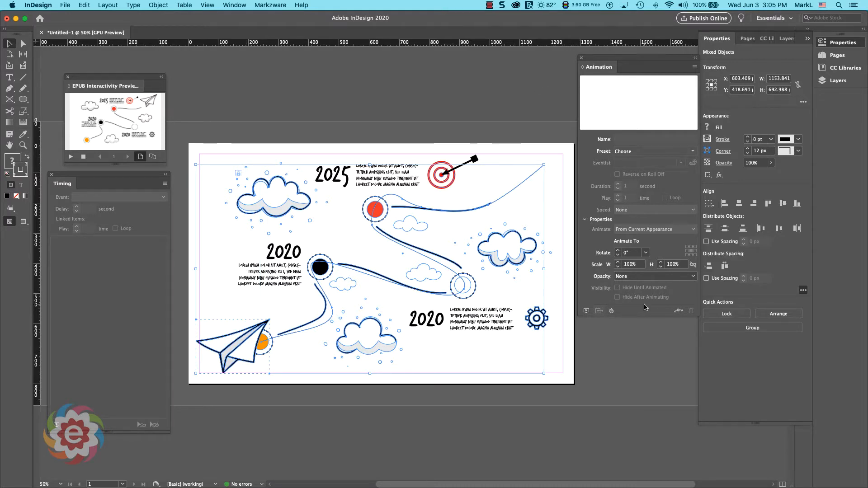
{"action": "left_click", "coordinate": [678, 312]}
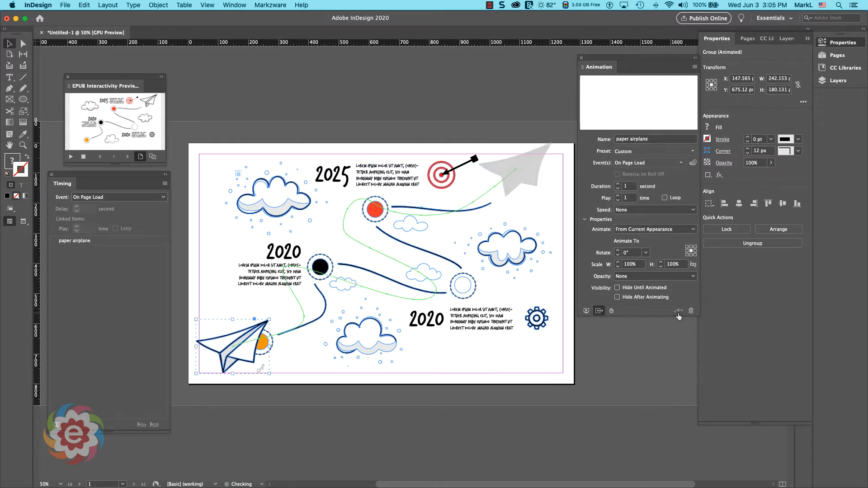
Toggle the animation proxy to check where the airplane ends on its motion path.
{"action": "left_click", "coordinate": [599, 311]}
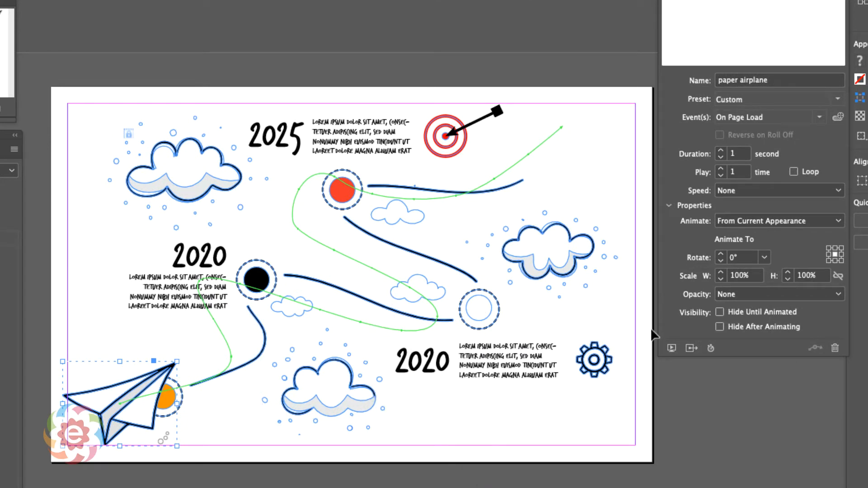
{"action": "left_click", "coordinate": [690, 349]}
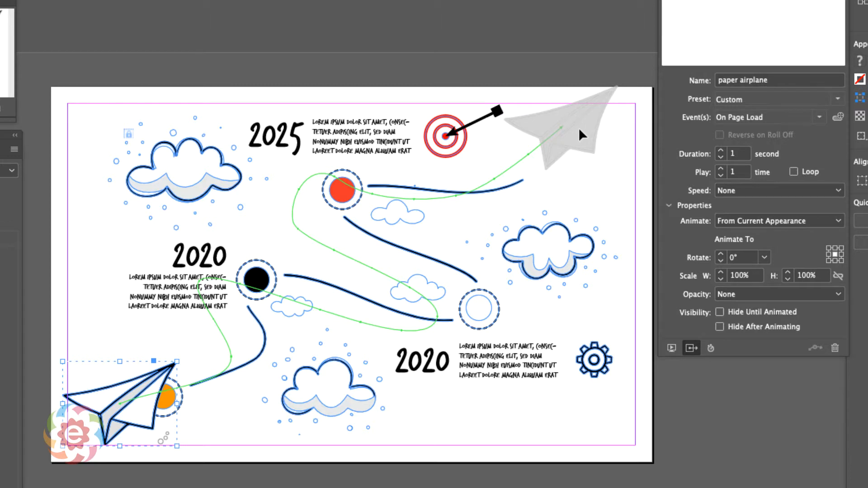
{"action": "left_click", "coordinate": [691, 349]}
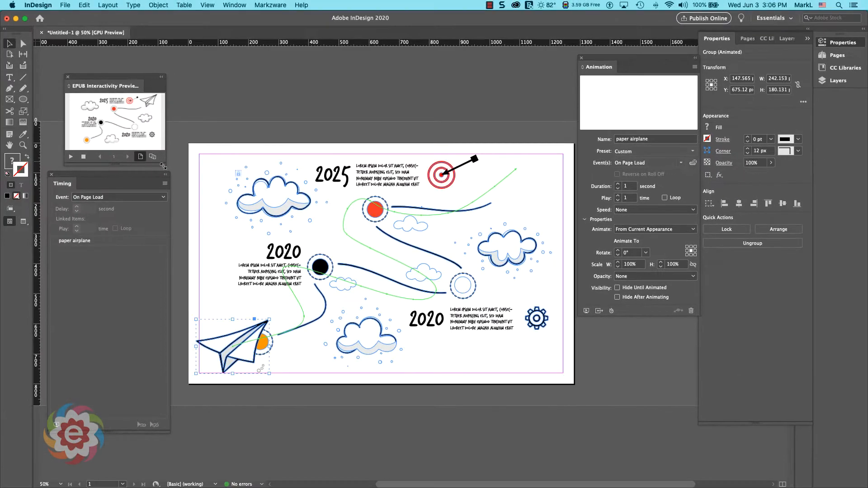
Enlarge the interactivity preview and play the paper airplane's animation.
{"action": "left_click_drag", "start_coordinate": [29, 143], "coordinate": [162, 184]}
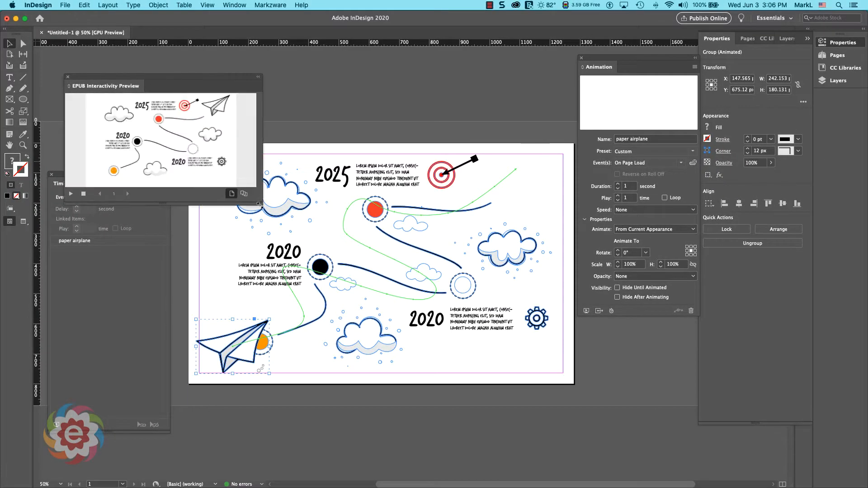
{"action": "left_click_drag", "start_coordinate": [260, 204], "coordinate": [383, 319]}
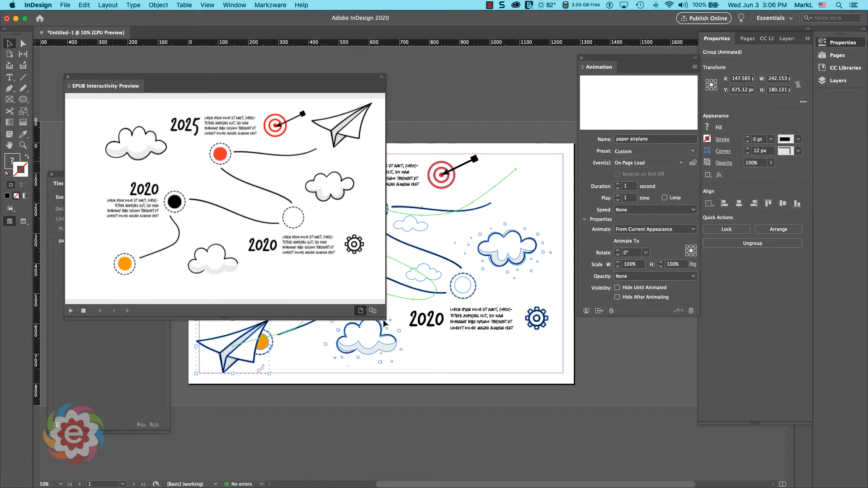
{"action": "left_click", "coordinate": [586, 310]}
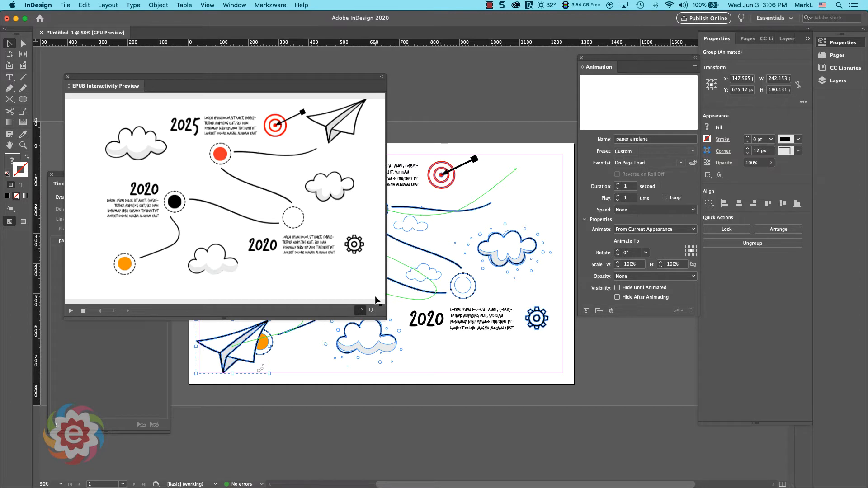
Set the airplane animation's duration to 4 seconds and replay the preview.
{"action": "left_click", "coordinate": [618, 187]}
{"action": "key", "text": "Return"}
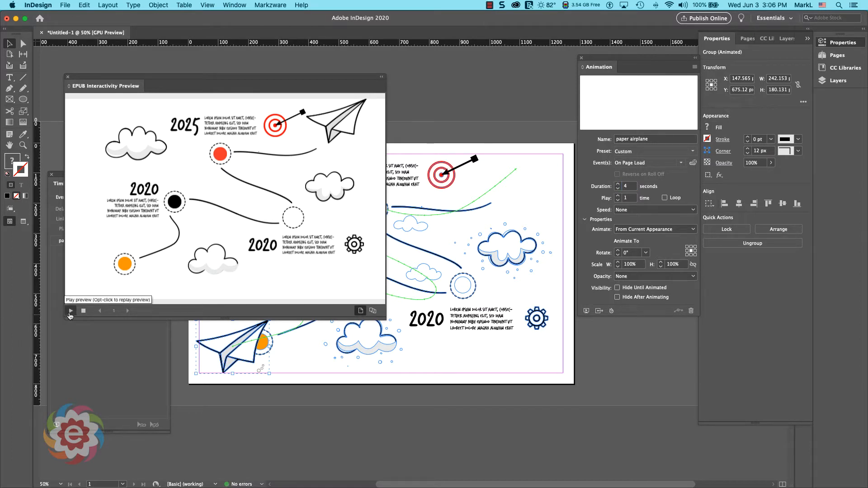
{"action": "left_click", "coordinate": [70, 311]}
{"action": "left_click", "coordinate": [70, 311]}
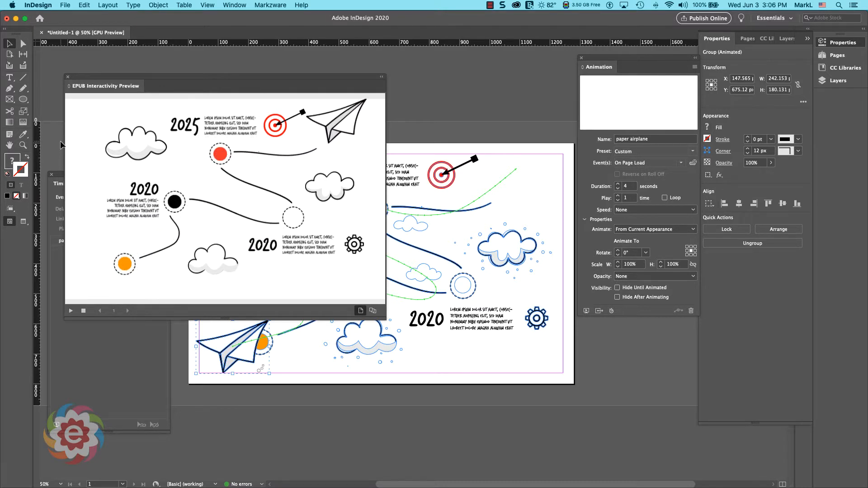
Move the airplane with its motion path to about X 232.7, Y 651.9 px, aligning it with the timeline circles, and preview it.
{"action": "double_click", "coordinate": [115, 87]}
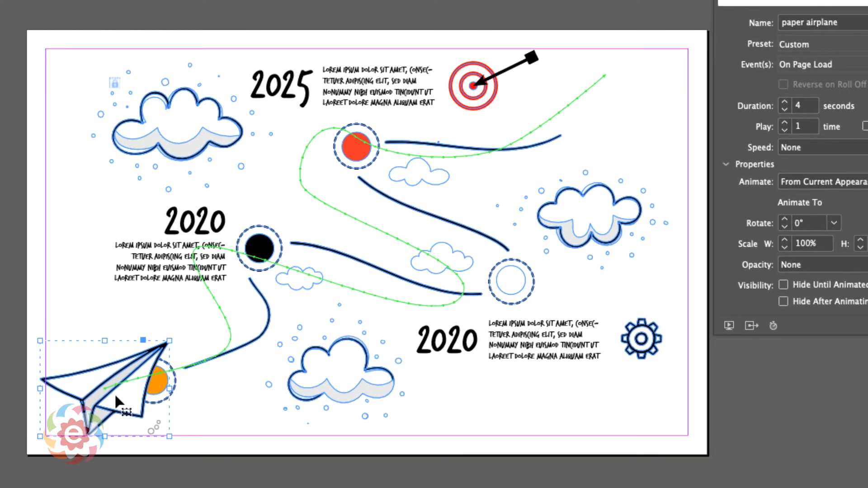
{"action": "left_click_drag", "start_coordinate": [117, 399], "coordinate": [161, 382]}
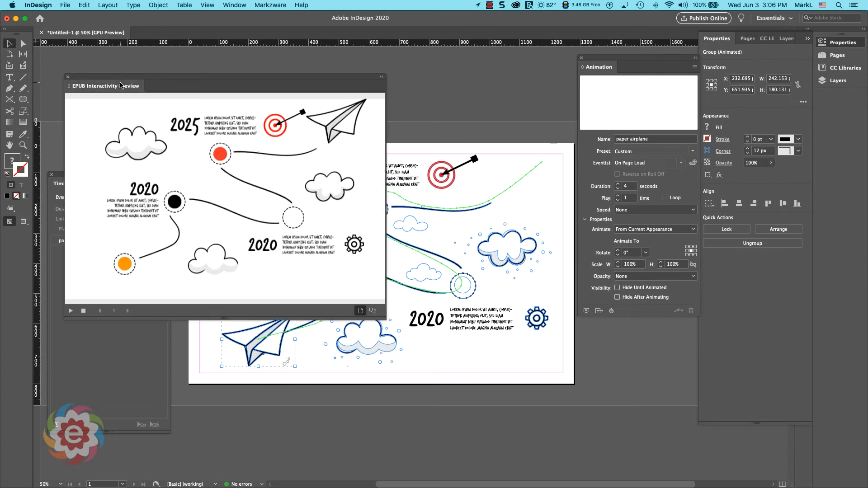
{"action": "left_click", "coordinate": [70, 311]}
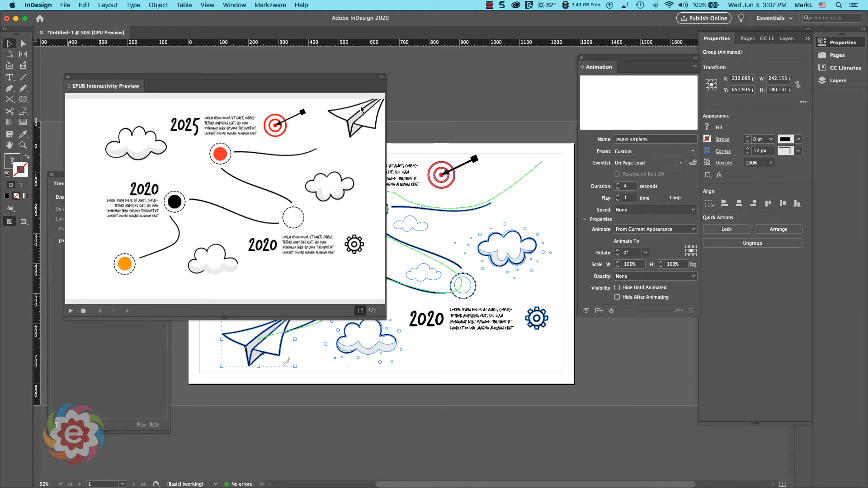
Shorten the motion path by moving its end anchor point to about X 1088, Y 132 px.
{"action": "double_click", "coordinate": [121, 86]}
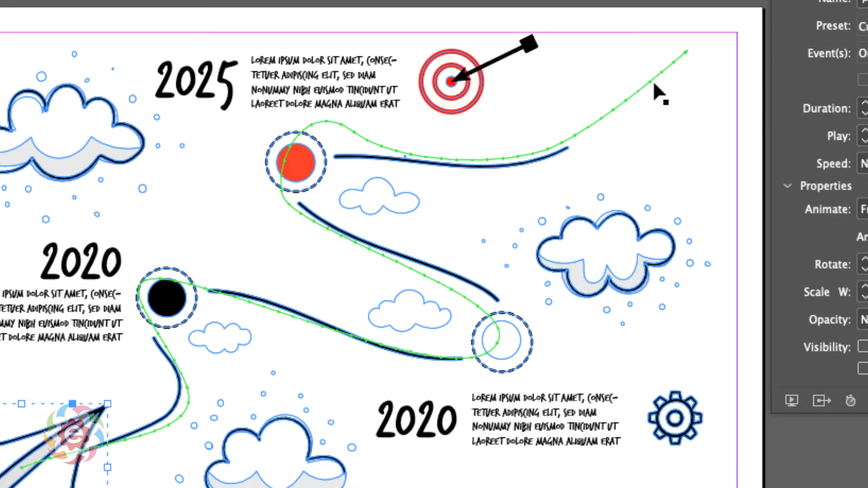
{"action": "left_click", "coordinate": [654, 83]}
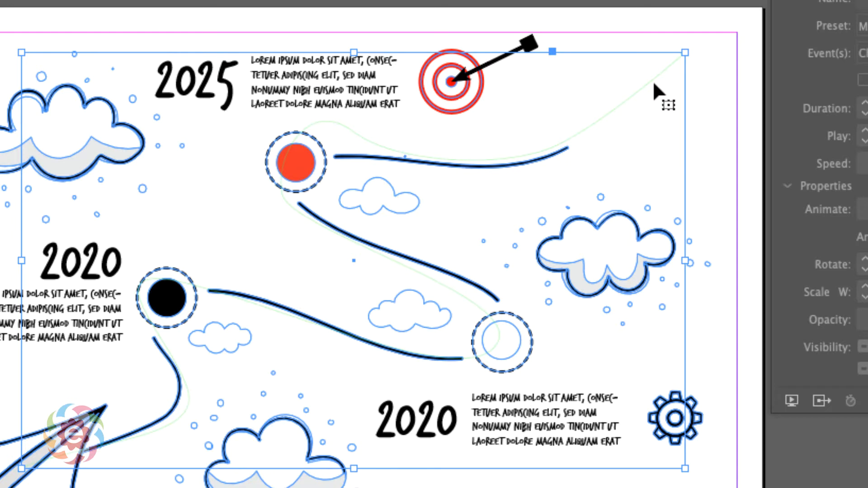
{"action": "left_click", "coordinate": [654, 85]}
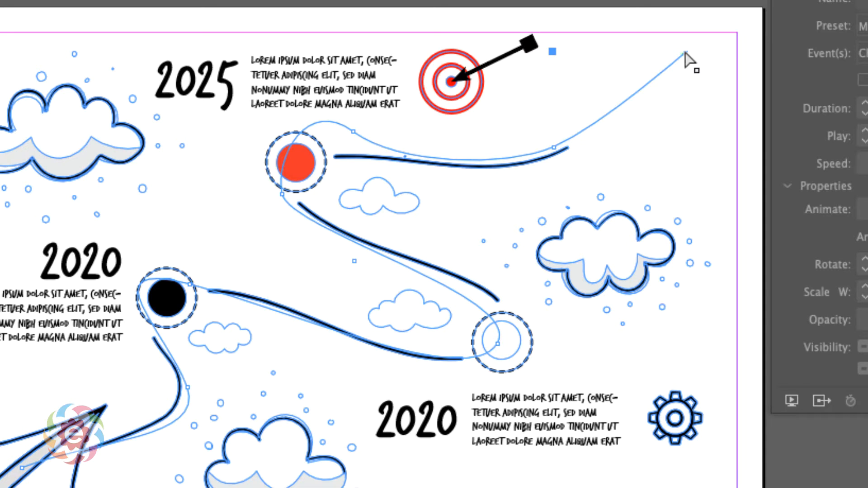
{"action": "left_click_drag", "start_coordinate": [685, 54], "coordinate": [627, 98]}
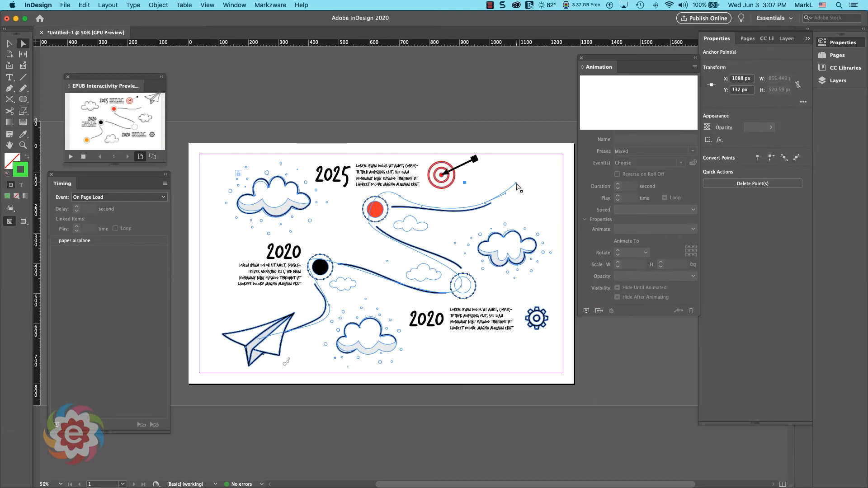
{"action": "left_click", "coordinate": [9, 44]}
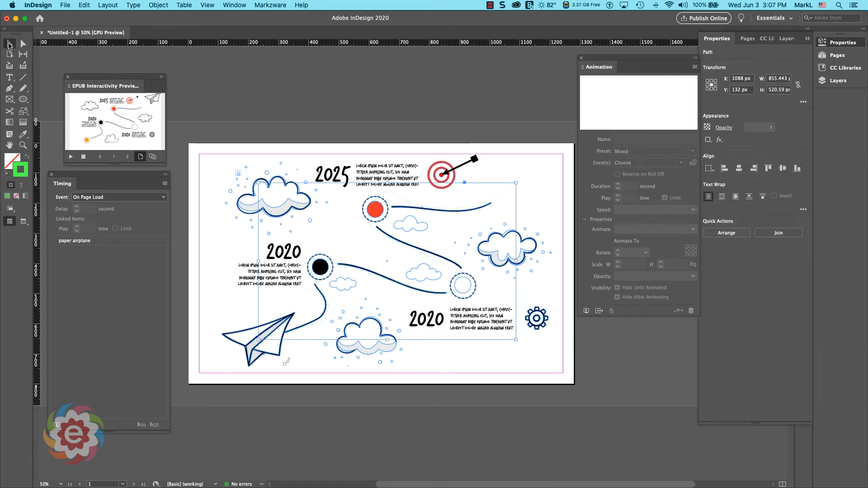
{"action": "left_click", "coordinate": [598, 311]}
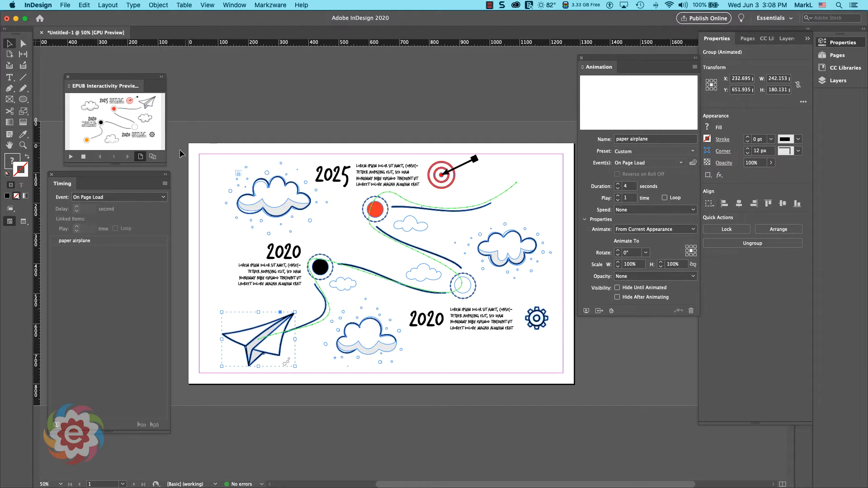
Play the airplane's animation along the edited motion path in the enlarged preview, then shrink the preview again.
{"action": "double_click", "coordinate": [111, 86]}
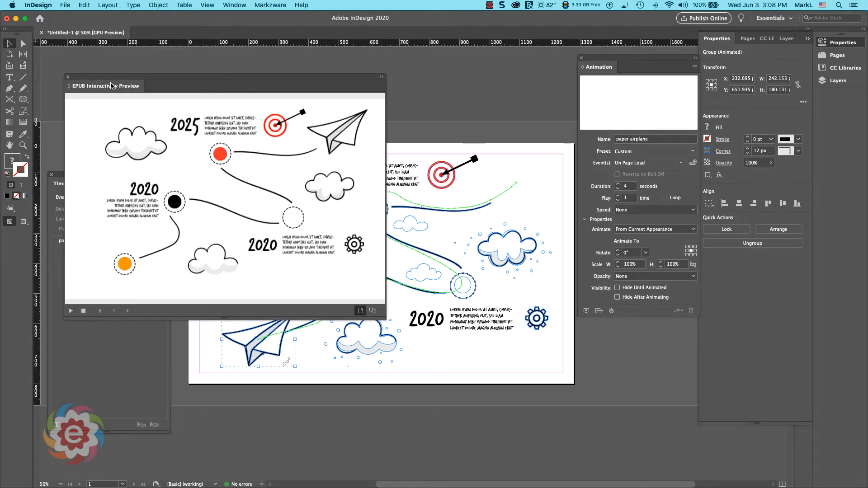
{"action": "left_click", "coordinate": [586, 311]}
{"action": "double_click", "coordinate": [119, 87]}
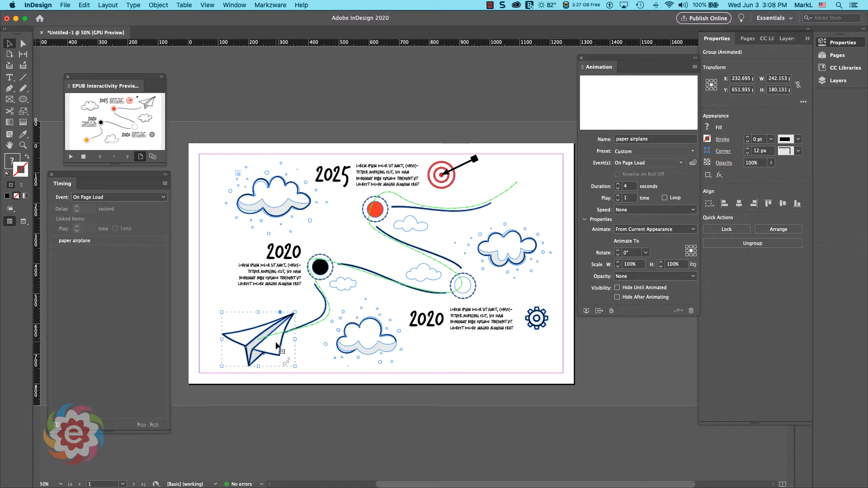
Try adding a curved anchor point near the end of the motion path with the Pen tool, then remove it.
{"action": "left_click", "coordinate": [499, 199]}
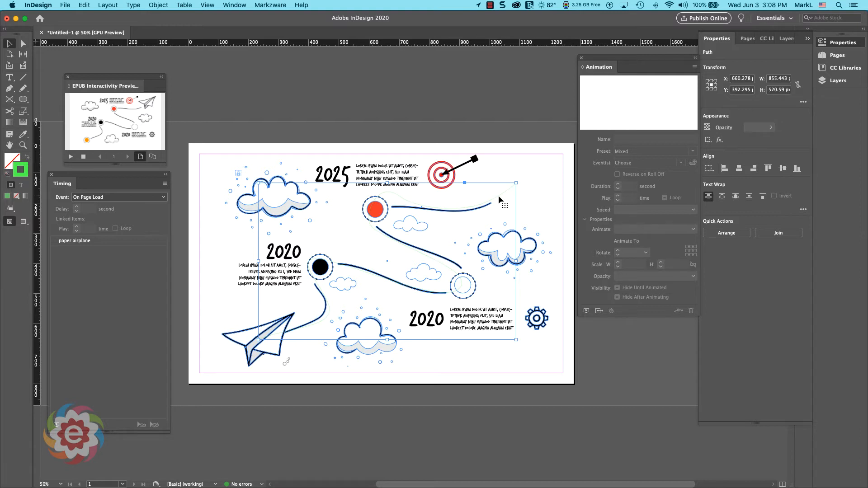
{"action": "key", "text": "a"}
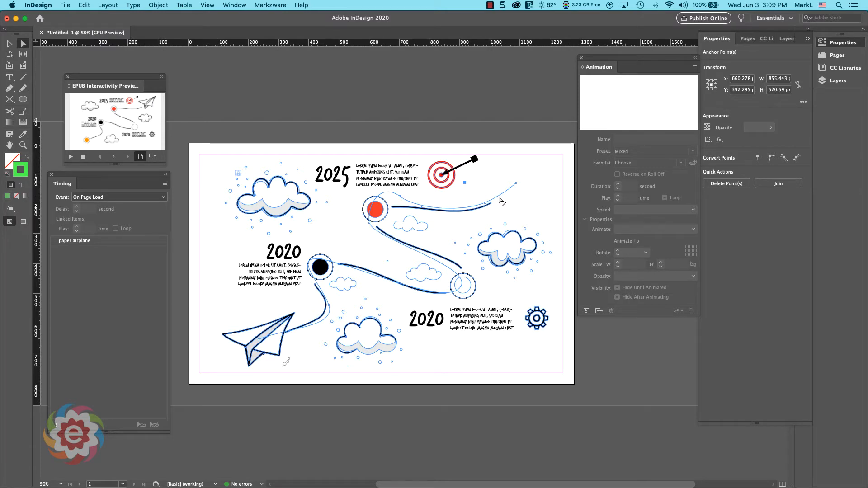
{"action": "left_click", "coordinate": [9, 89]}
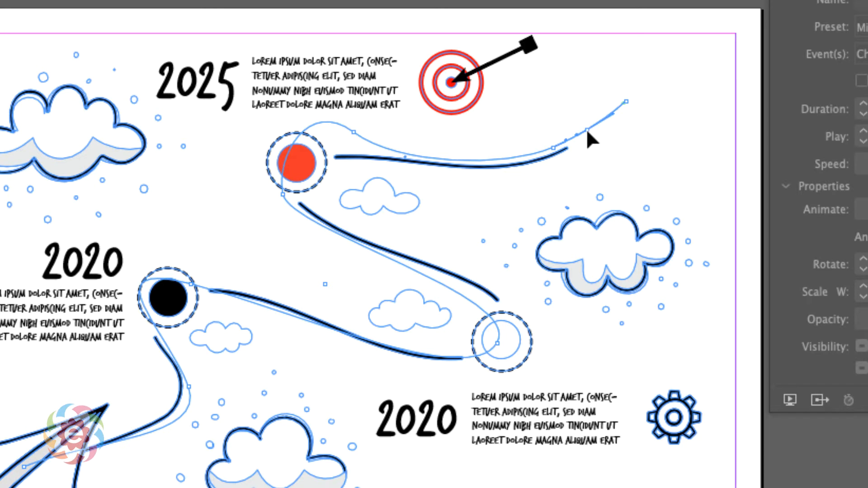
{"action": "left_click_drag", "start_coordinate": [586, 128], "coordinate": [544, 67]}
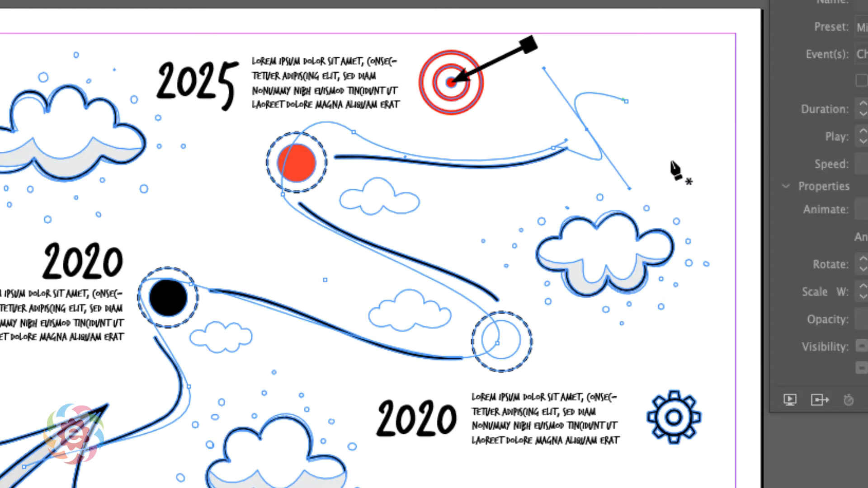
{"action": "left_click", "coordinate": [587, 131]}
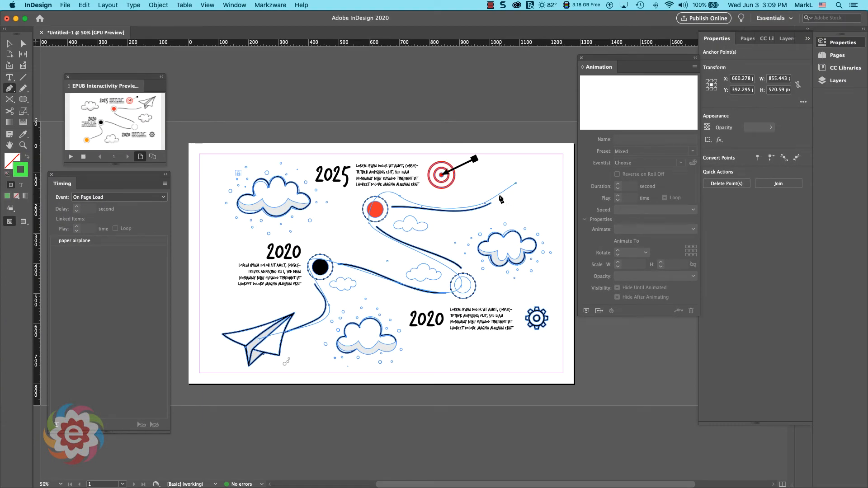
{"action": "key", "text": "a"}
{"action": "left_click", "coordinate": [9, 44]}
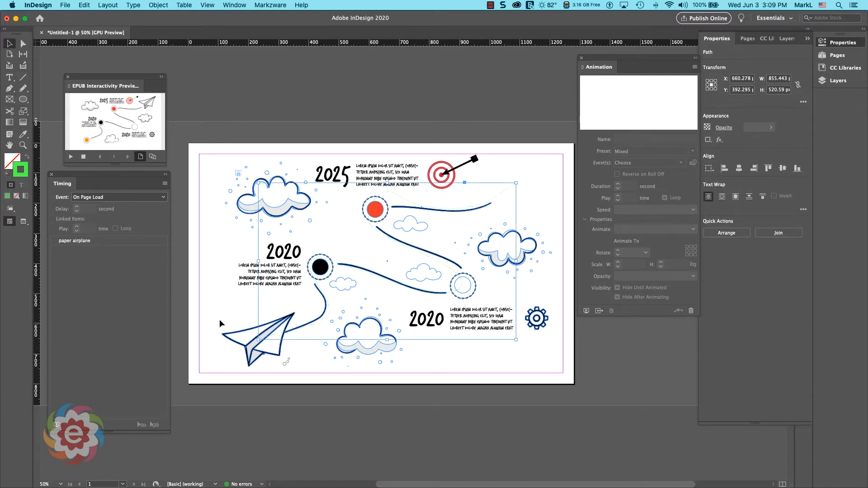
Rotate the paper airplane slightly clockwise so its nose points along the start of the timeline curve.
{"action": "left_click", "coordinate": [279, 356]}
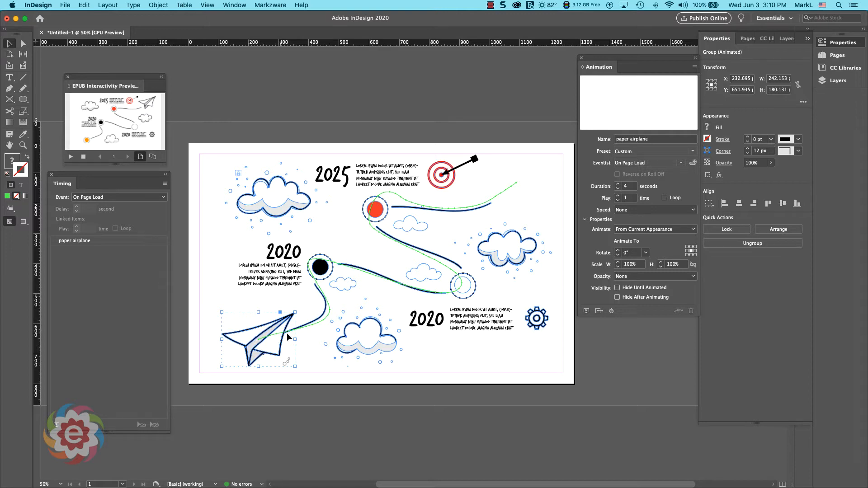
{"action": "left_click_drag", "start_coordinate": [297, 312], "coordinate": [307, 323]}
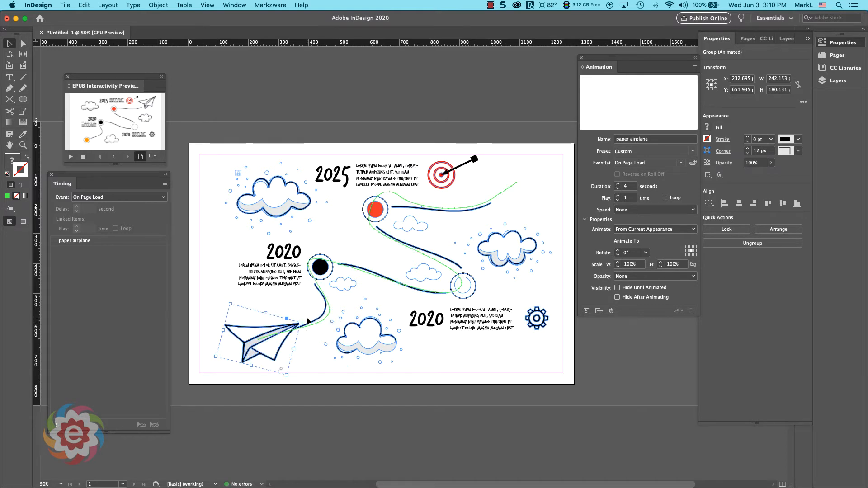
{"action": "left_click", "coordinate": [306, 325]}
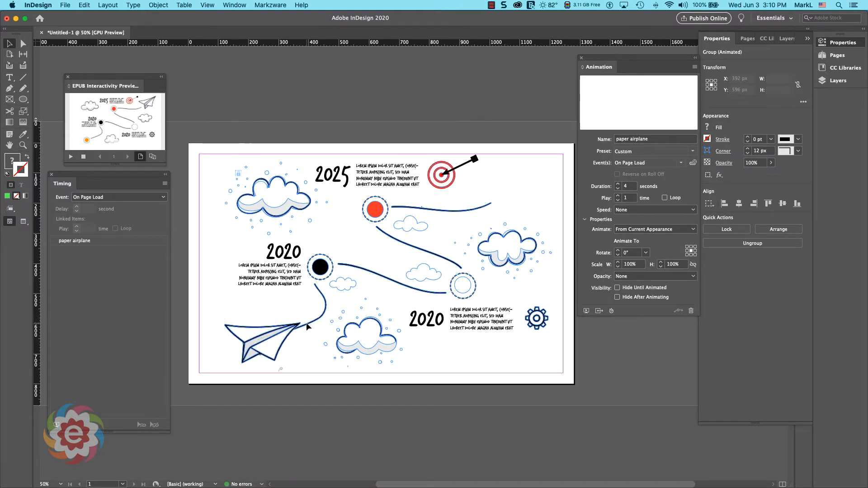
{"action": "left_click", "coordinate": [276, 336]}
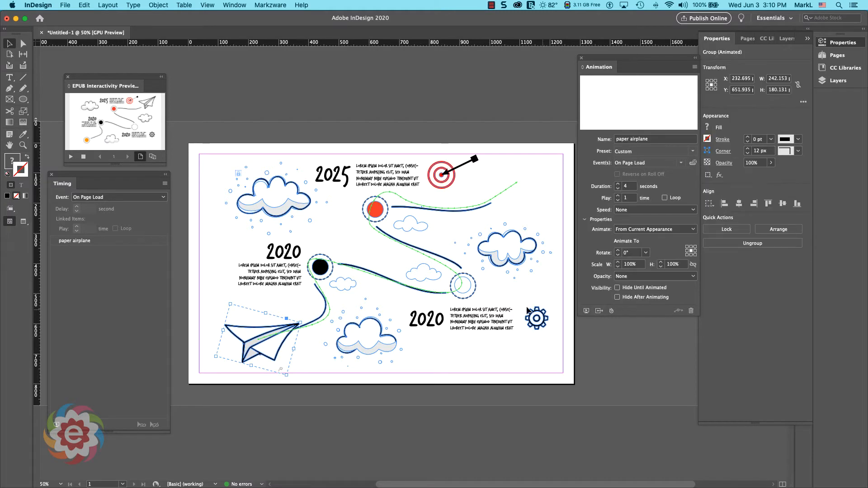
Play the rotated airplane's animation in the enlarged EPUB Interactivity Preview, then shrink the preview again.
{"action": "left_click", "coordinate": [585, 311]}
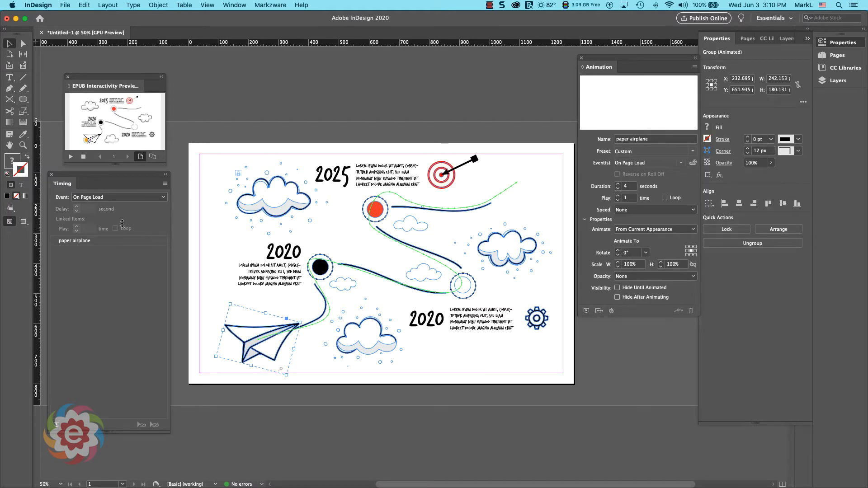
{"action": "double_click", "coordinate": [131, 86]}
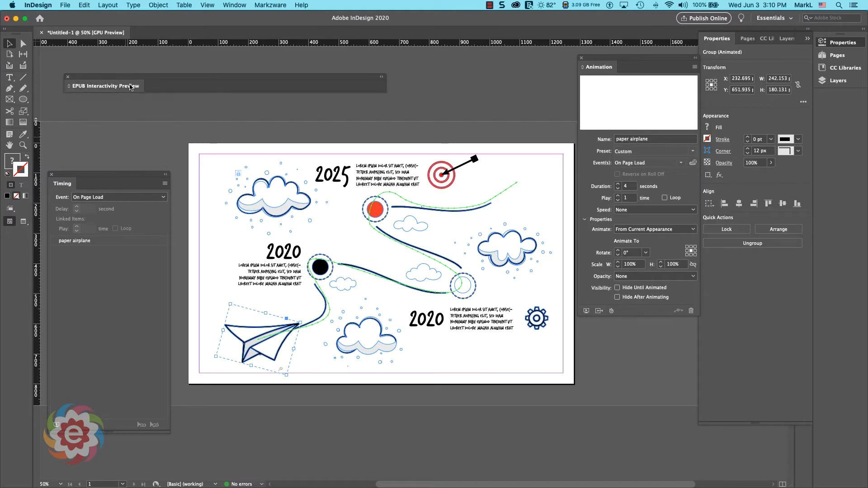
{"action": "left_click", "coordinate": [131, 86]}
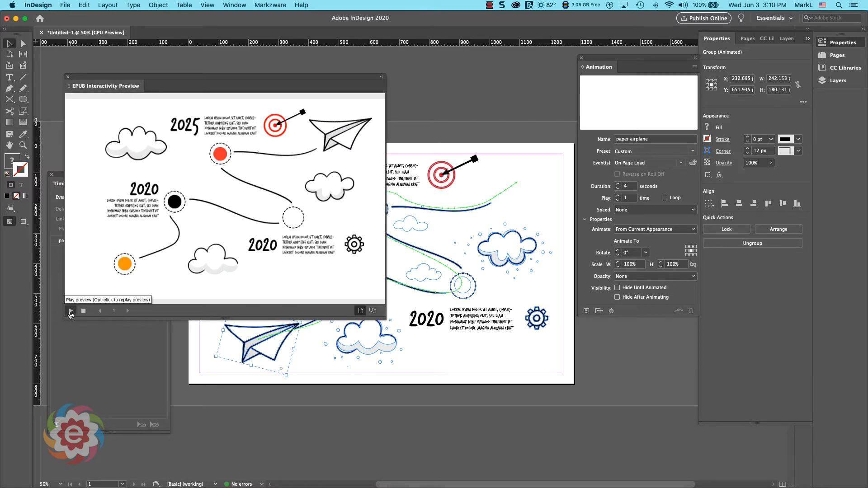
{"action": "left_click", "coordinate": [70, 311]}
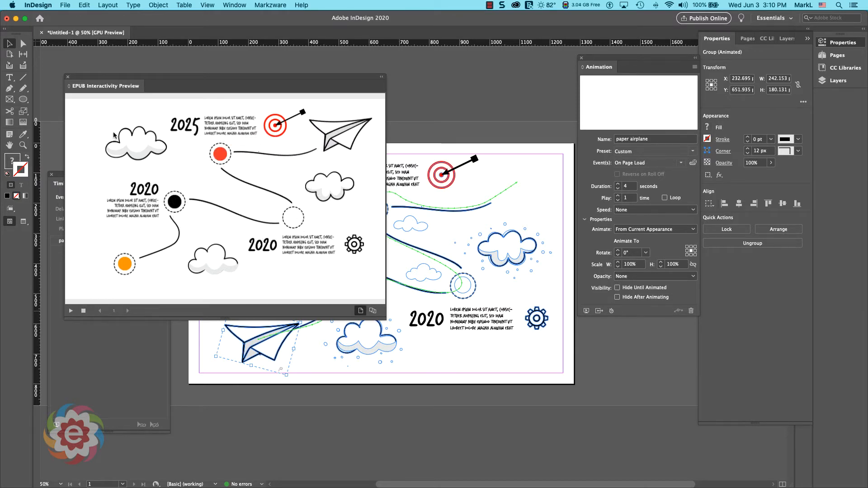
{"action": "double_click", "coordinate": [104, 86]}
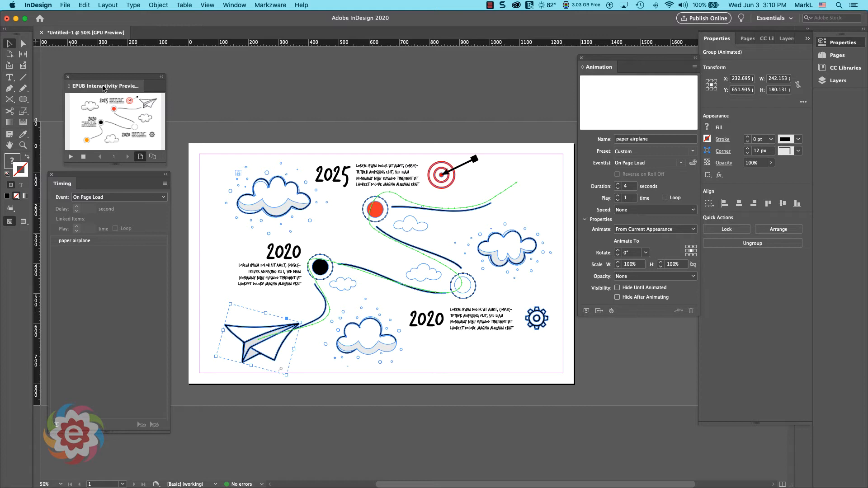
Move the arrow off the target to about X 959, Y 166 px and draw a straight line about 442 px long from the pasteboard to the target's centre.
{"action": "left_click", "coordinate": [465, 170]}
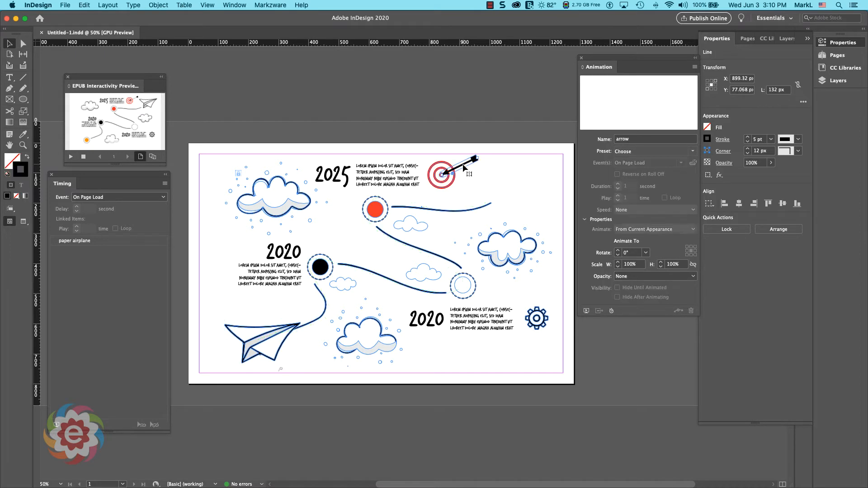
{"action": "left_click_drag", "start_coordinate": [465, 169], "coordinate": [483, 191]}
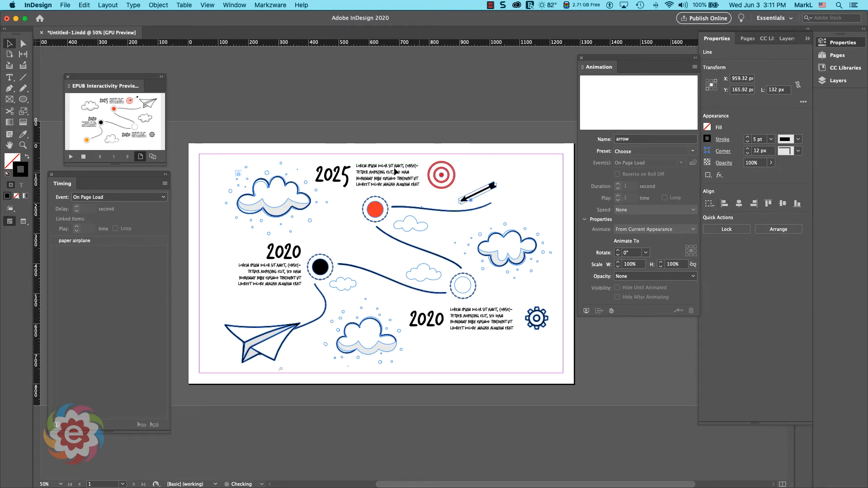
{"action": "left_click", "coordinate": [22, 80]}
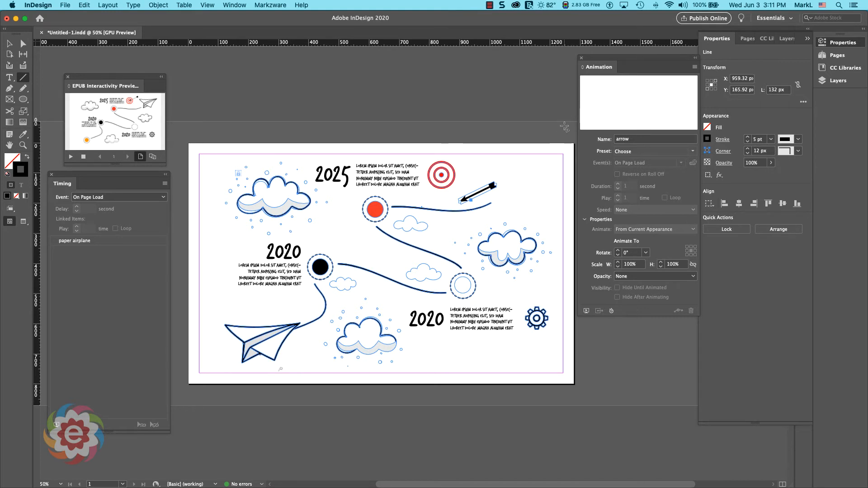
{"action": "left_click_drag", "start_coordinate": [565, 126], "coordinate": [442, 175]}
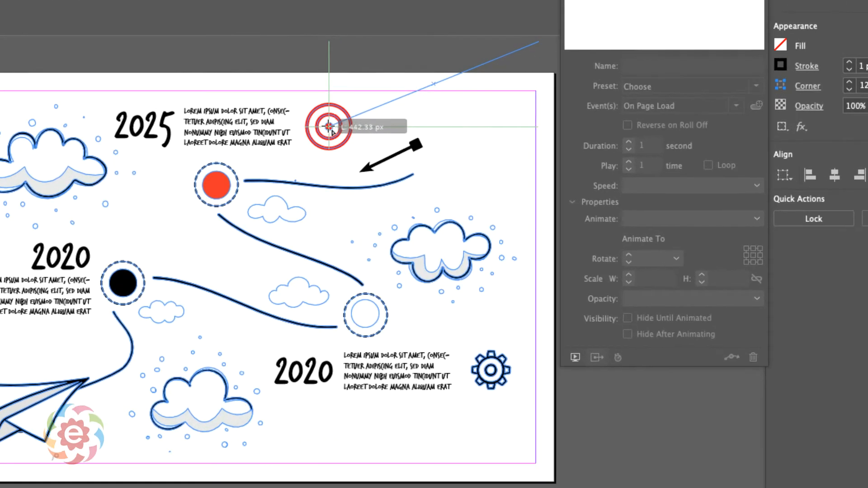
{"action": "left_click_drag", "start_coordinate": [332, 131], "coordinate": [332, 131]}
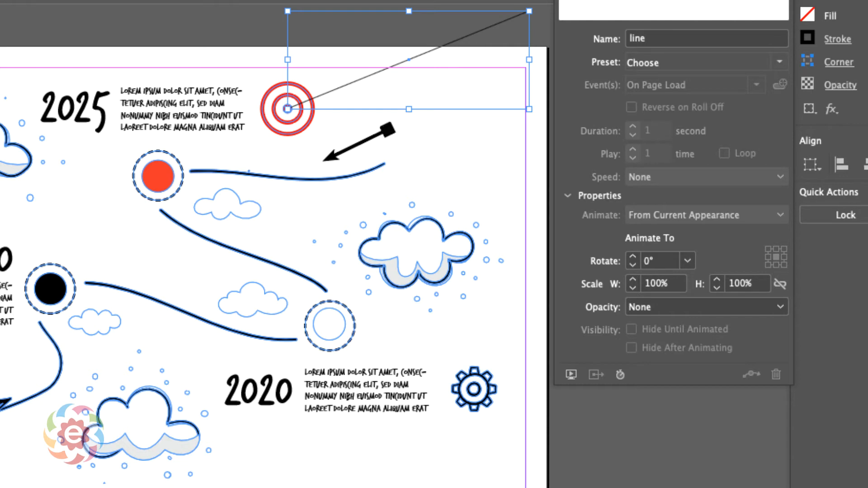
Convert the line into the arrow's motion path and move both so the path runs from the pasteboard to the target's centre.
{"action": "left_click", "coordinate": [390, 135], "text": "shift"}
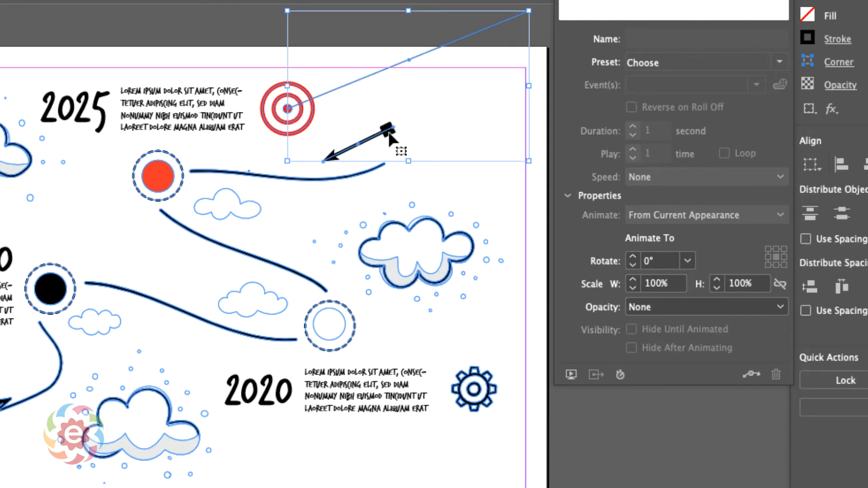
{"action": "left_click", "coordinate": [751, 375]}
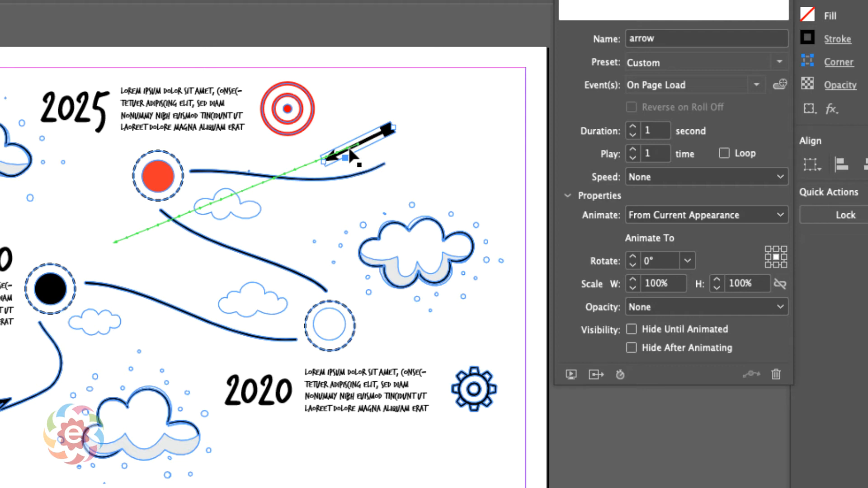
{"action": "left_click_drag", "start_coordinate": [349, 150], "coordinate": [400, 121]}
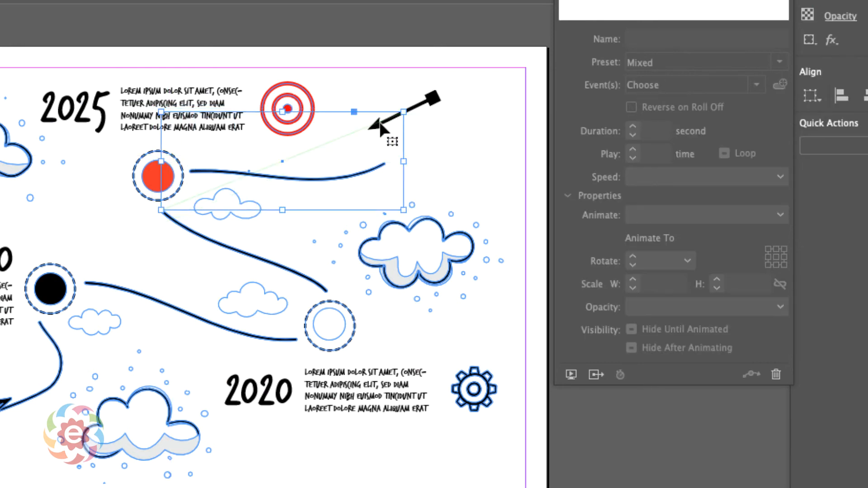
{"action": "left_click_drag", "start_coordinate": [382, 128], "coordinate": [382, 128]}
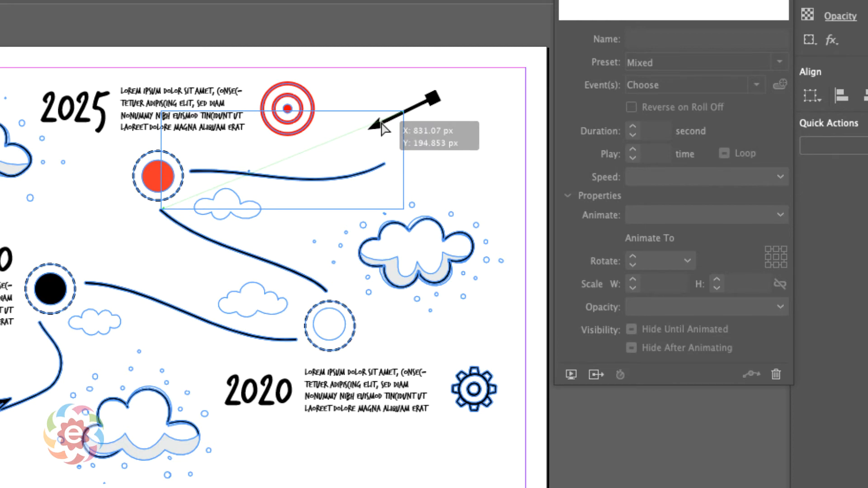
{"action": "left_click_drag", "start_coordinate": [382, 129], "coordinate": [510, 28]}
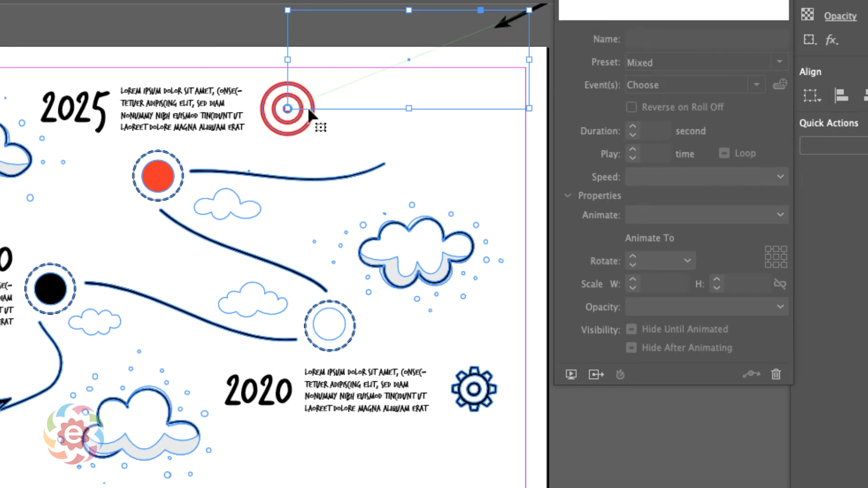
Play the arrow's animation in the enlarged EPUB Interactivity Preview.
{"action": "left_click", "coordinate": [429, 157]}
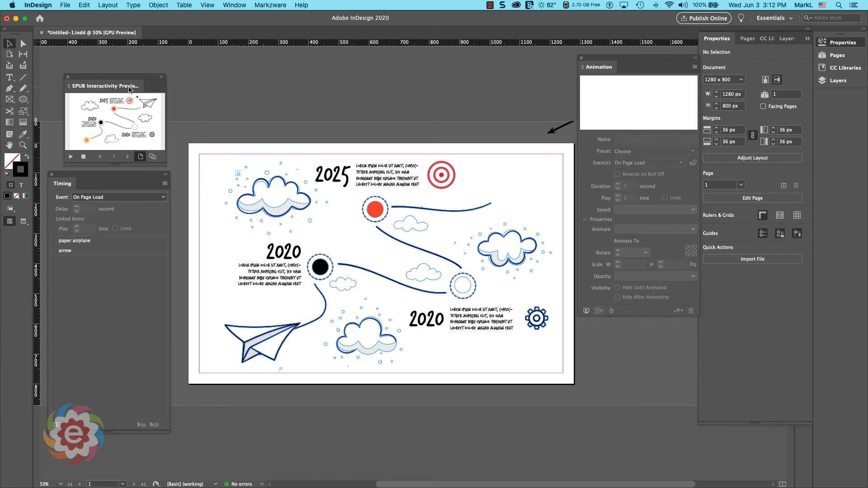
{"action": "double_click", "coordinate": [129, 89]}
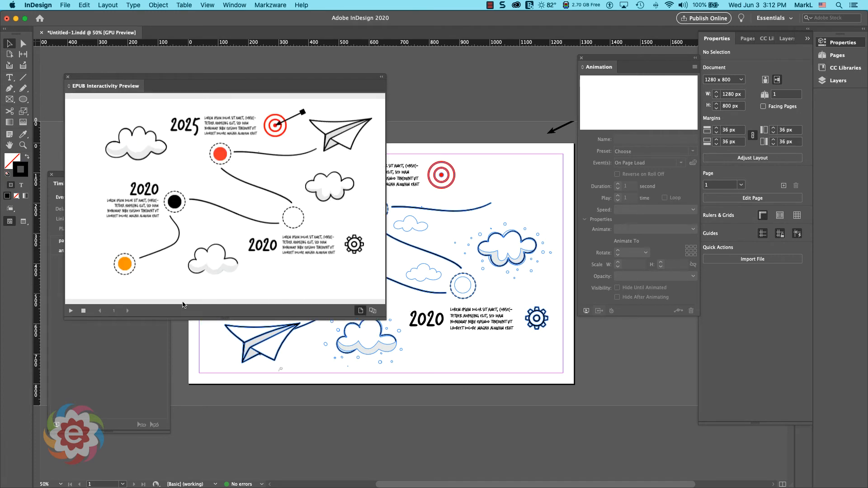
{"action": "left_click", "coordinate": [70, 311]}
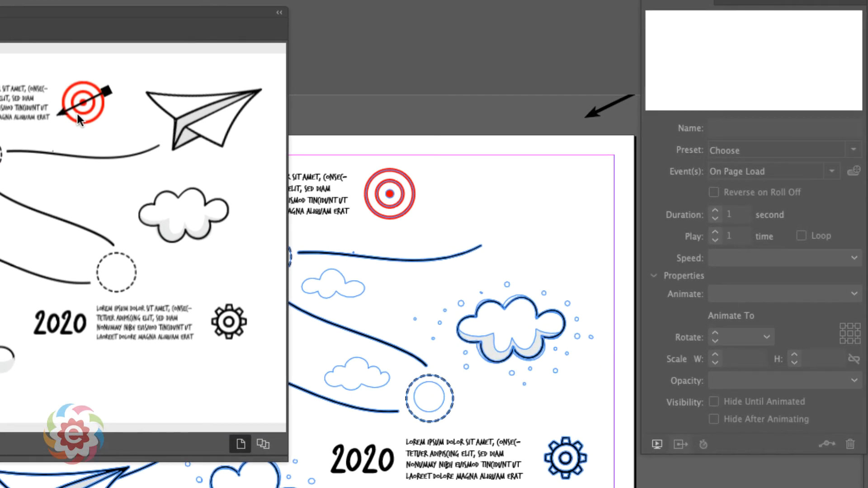
Show the arrow's animation proxy and move the arrow with its motion path up and away from the target along the flight direction.
{"action": "left_click", "coordinate": [599, 118]}
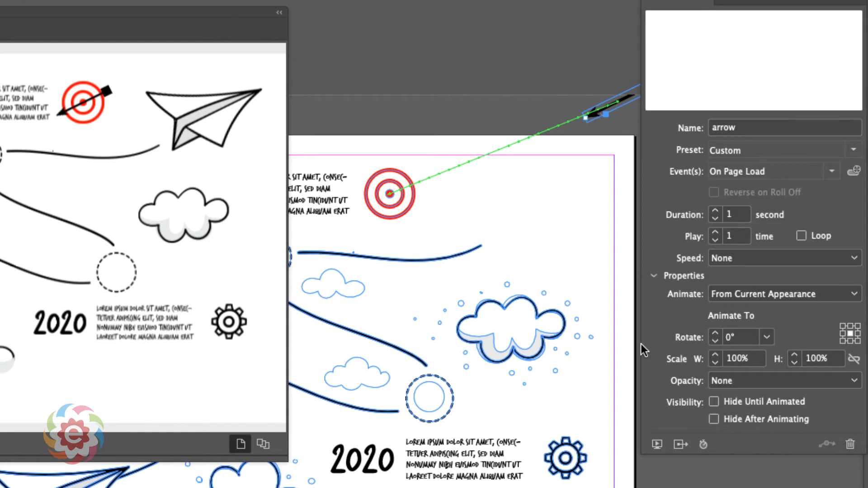
{"action": "left_click", "coordinate": [677, 452]}
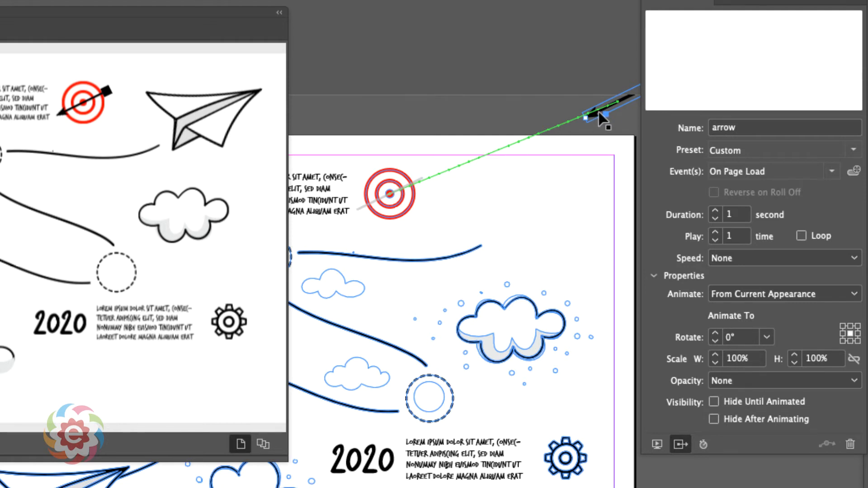
{"action": "left_click_drag", "start_coordinate": [598, 112], "coordinate": [621, 101]}
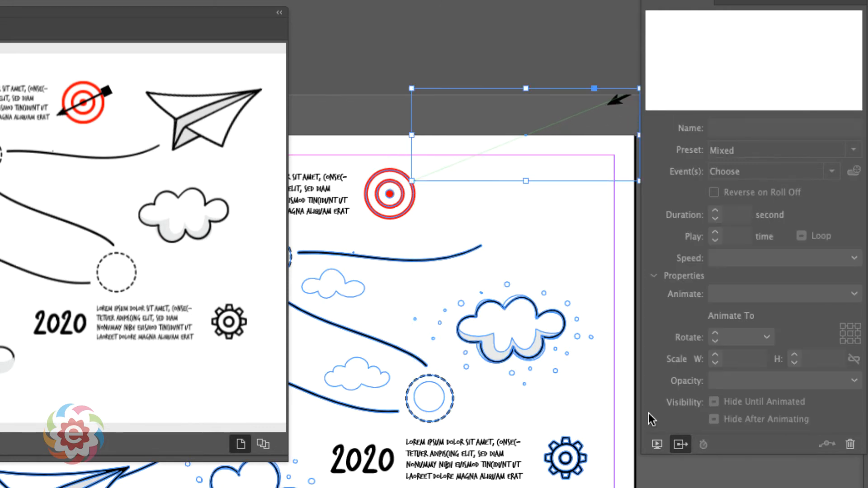
{"action": "left_click", "coordinate": [678, 445]}
{"action": "left_click", "coordinate": [518, 192]}
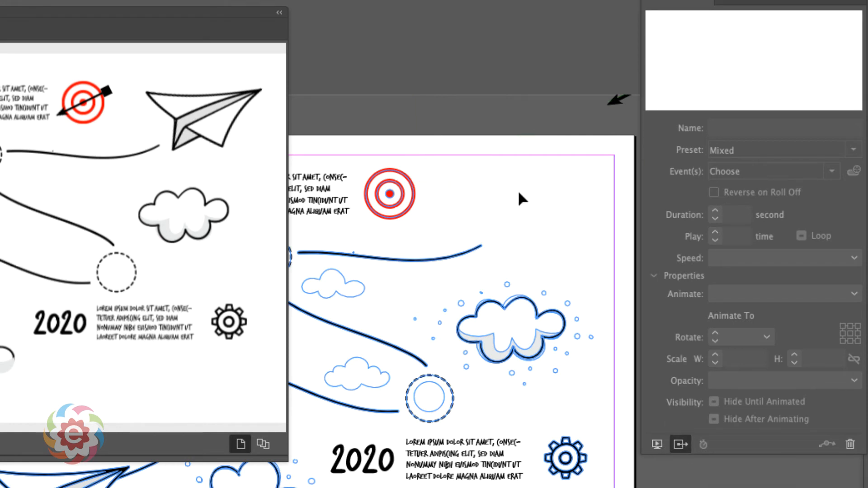
Nudge the arrow and its motion path slightly farther right and redisplay the proxy over the target.
{"action": "left_click", "coordinate": [612, 107]}
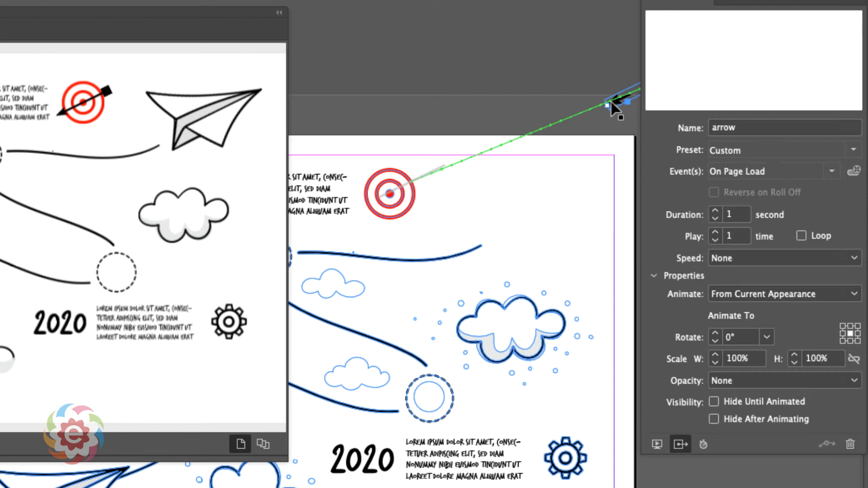
{"action": "left_click", "coordinate": [415, 182]}
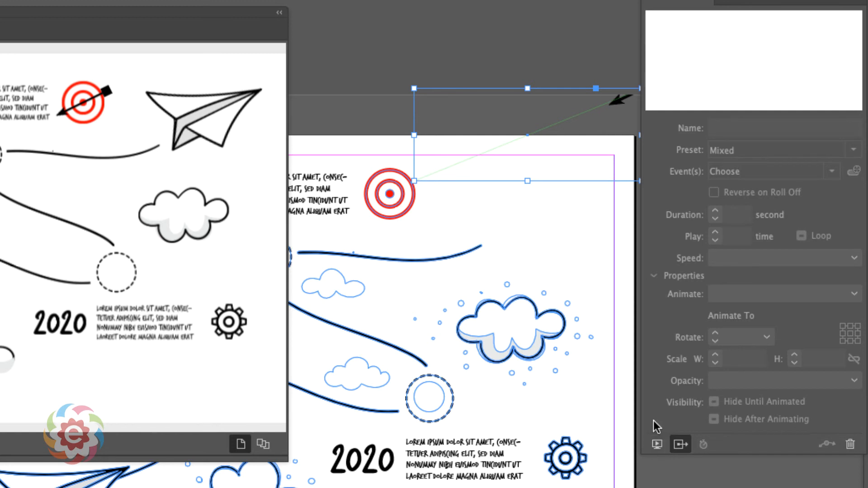
{"action": "left_click", "coordinate": [680, 445]}
{"action": "left_click", "coordinate": [676, 455]}
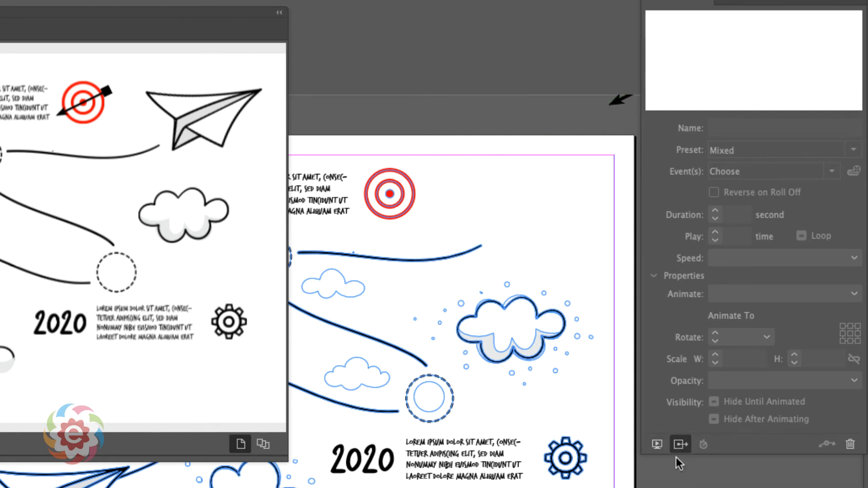
{"action": "left_click", "coordinate": [583, 352]}
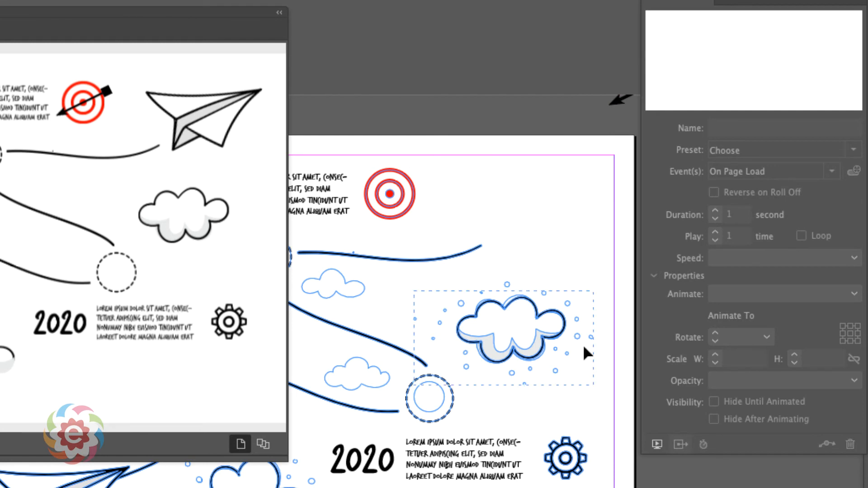
{"action": "left_click", "coordinate": [613, 107]}
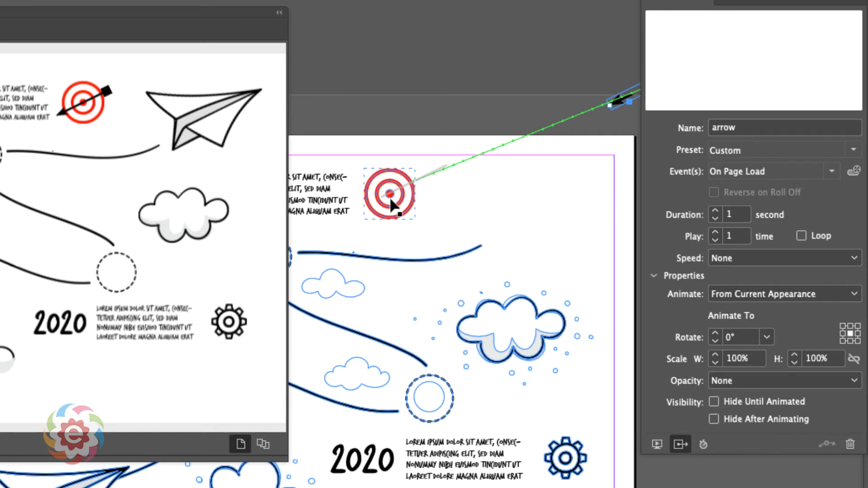
Examine how the arrow's animation proxy lines up with the target's centre and move the Animation panel clear of the arrow.
{"action": "key", "text": "super+="}
{"action": "key", "text": "super+="}
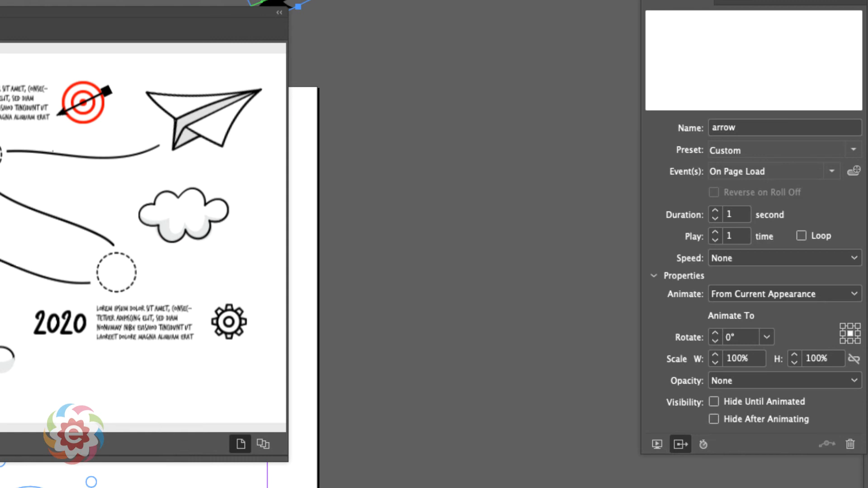
{"action": "scroll", "coordinate": [464, 244], "scroll_direction": "left", "scroll_amount": 4}
{"action": "scroll", "coordinate": [464, 244], "scroll_direction": "right", "scroll_amount": 1}
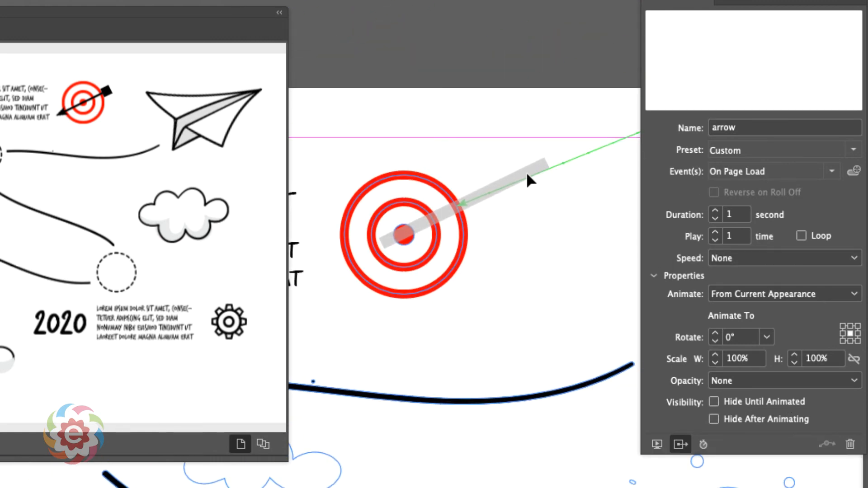
{"action": "left_click", "coordinate": [515, 177]}
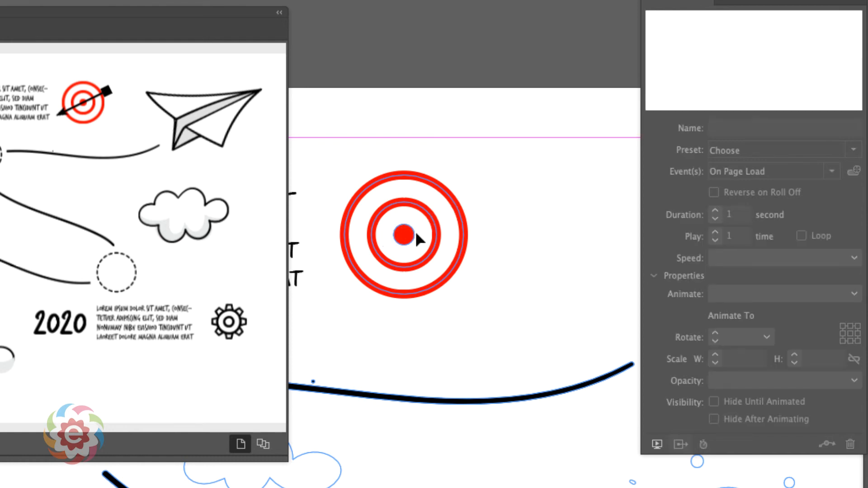
{"action": "left_click_drag", "start_coordinate": [694, 4], "coordinate": [572, 109]}
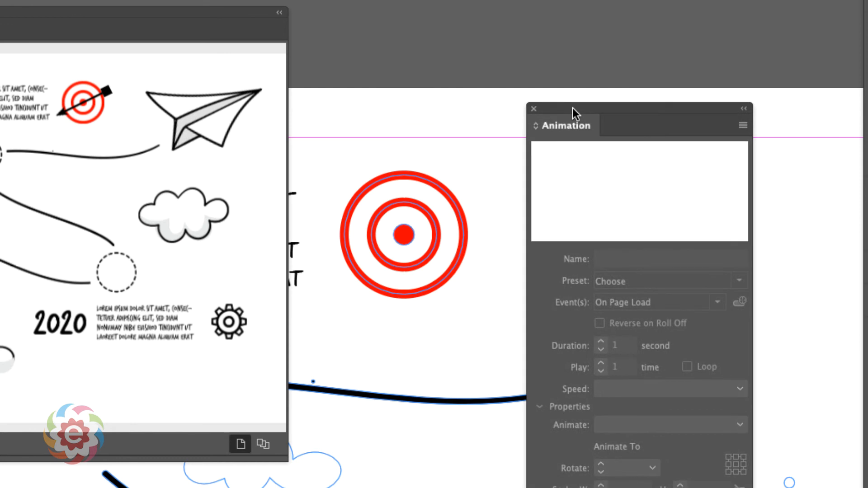
{"action": "key", "text": "super+minus"}
{"action": "key", "text": "super+minus"}
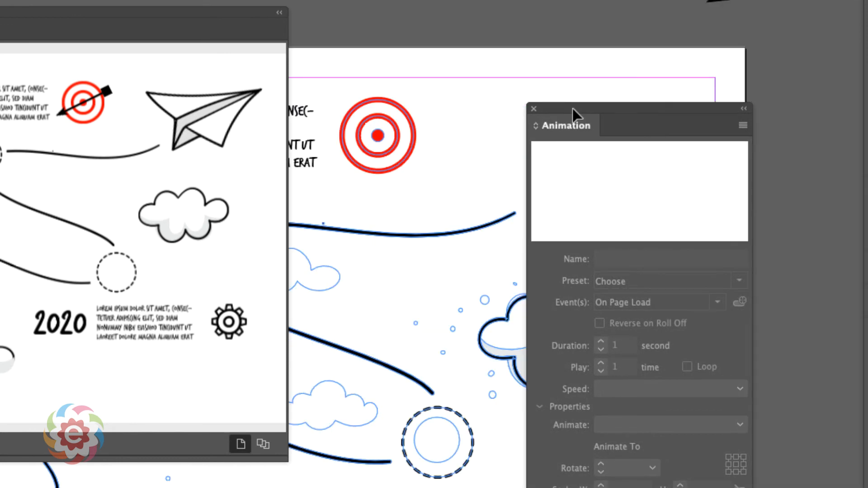
Nudge the arrow and its motion path farther right so its tip ends at the target's centre.
{"action": "left_click", "coordinate": [717, 4]}
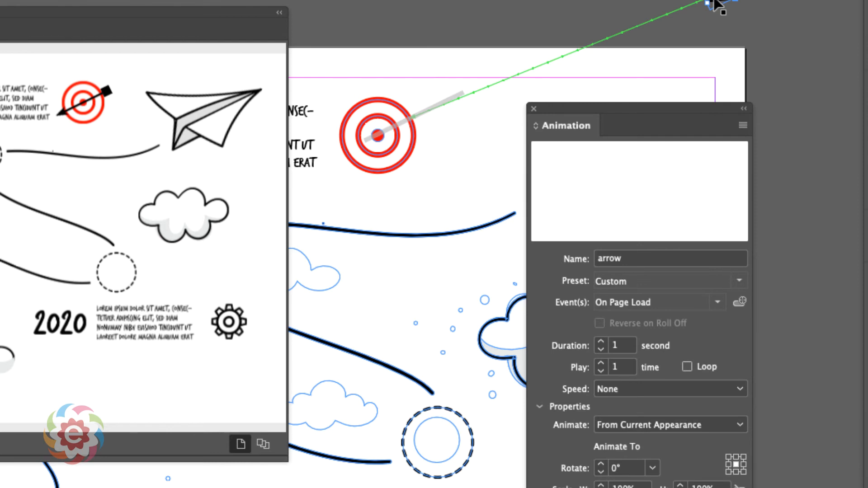
{"action": "key", "text": "Right"}
{"action": "key", "text": "Right"}
{"action": "key", "text": "Right"}
{"action": "key", "text": "Right"}
{"action": "key", "text": "Right"}
{"action": "key", "text": "Right"}
{"action": "key", "text": "Right"}
{"action": "key", "text": "Right"}
{"action": "key", "text": "Right"}
{"action": "key", "text": "Right"}
{"action": "key", "text": "Right"}
{"action": "key", "text": "Right"}
{"action": "key", "text": "Right"}
{"action": "key", "text": "Right"}
{"action": "key", "text": "Right"}
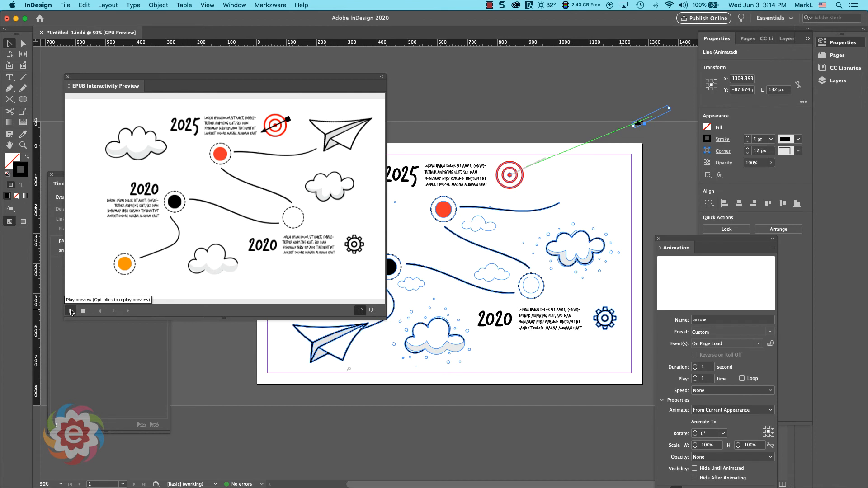
Replay the arrow's flight in the EPUB Interactivity Preview and shrink the preview back to its small size.
{"action": "left_click", "coordinate": [71, 311]}
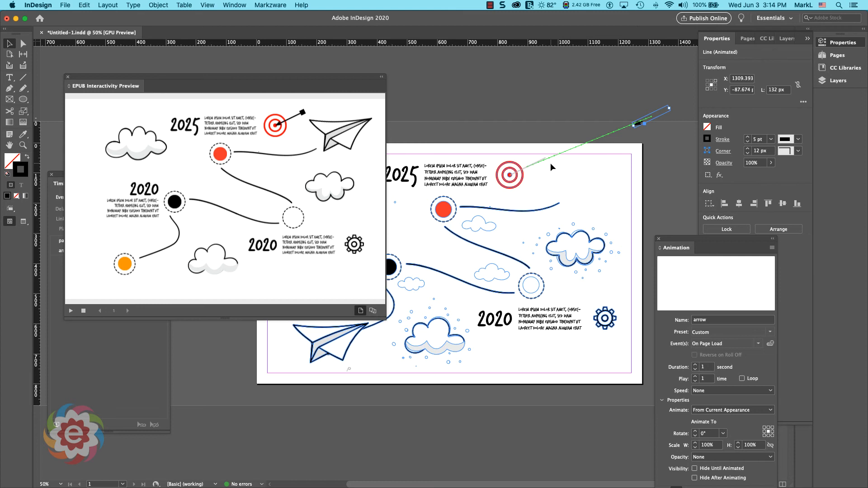
{"action": "double_click", "coordinate": [120, 89]}
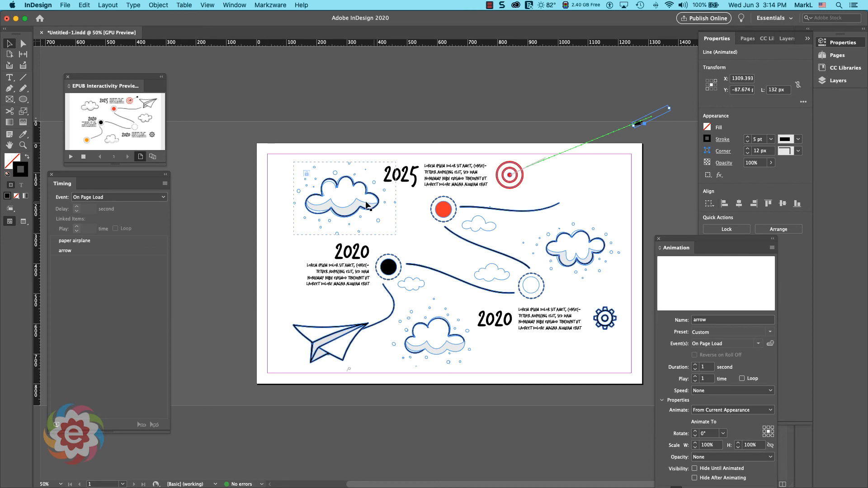
Apply the Pulse animation preset to the "cloud 3 right" group beside the timeline's upper curve.
{"action": "left_click", "coordinate": [560, 246]}
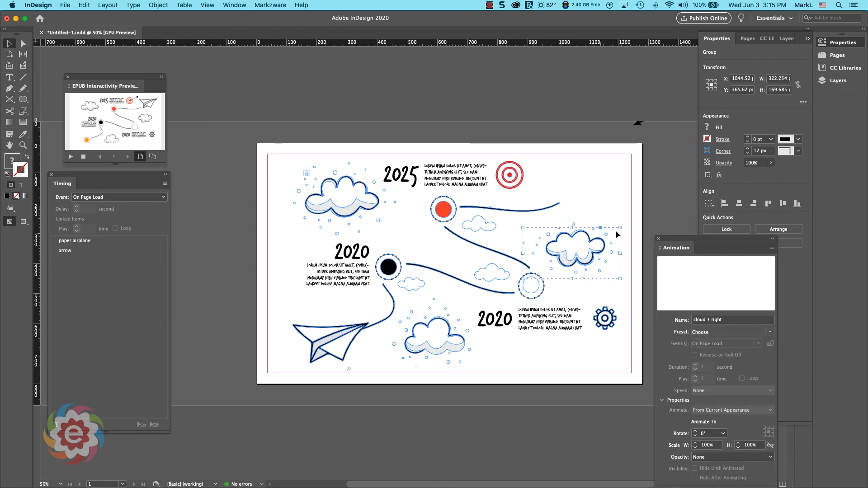
{"action": "left_click_drag", "start_coordinate": [669, 241], "coordinate": [654, 53]}
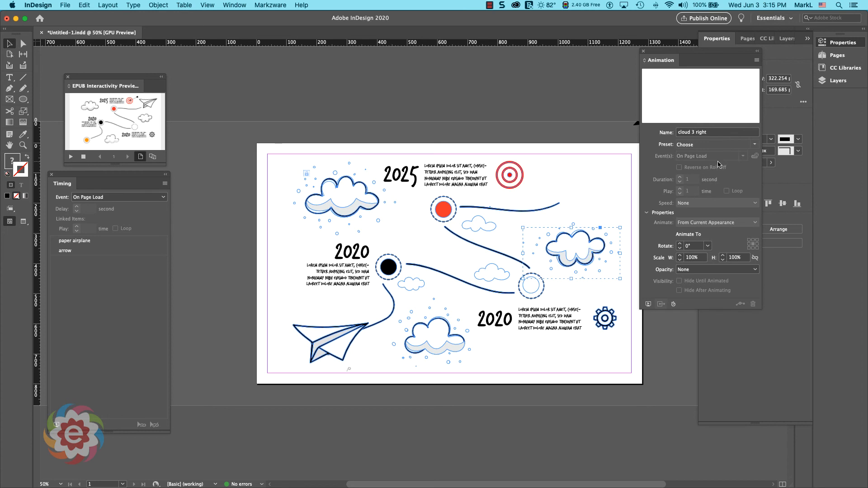
{"action": "left_click", "coordinate": [754, 145]}
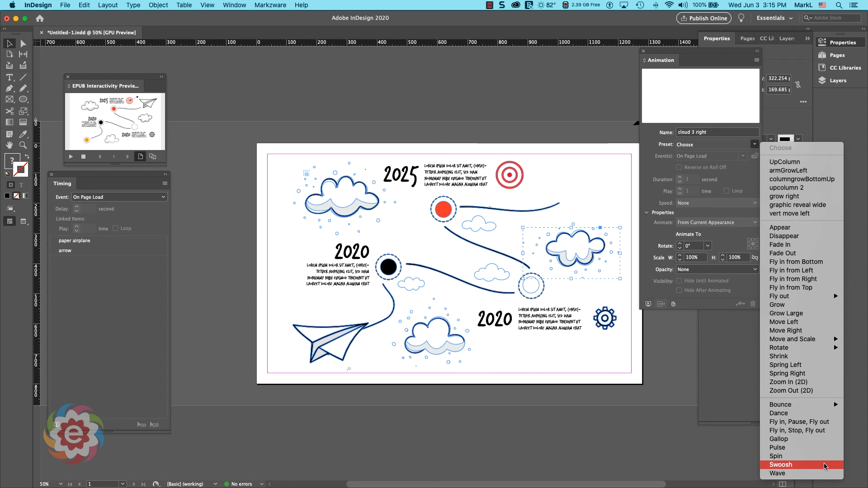
{"action": "left_click", "coordinate": [827, 451]}
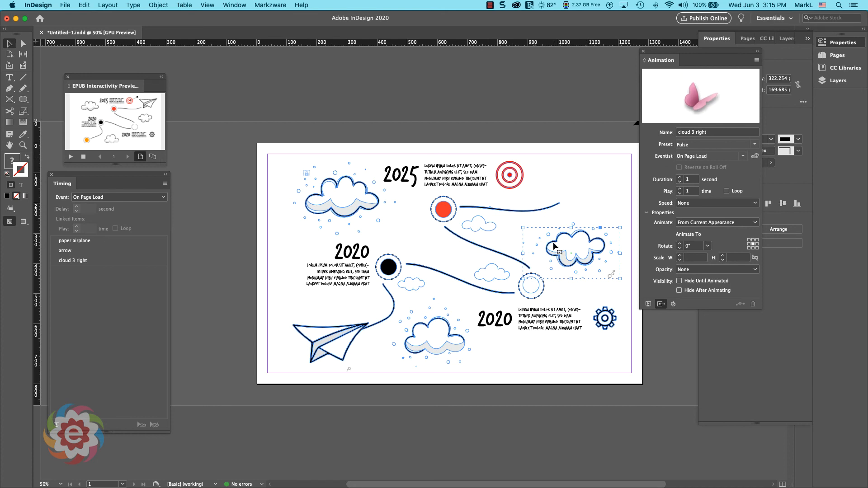
Play the cloud's Pulse animation in the enlarged EPUB Interactivity Preview.
{"action": "left_click", "coordinate": [648, 304]}
{"action": "left_click", "coordinate": [108, 84]}
{"action": "left_click", "coordinate": [109, 85]}
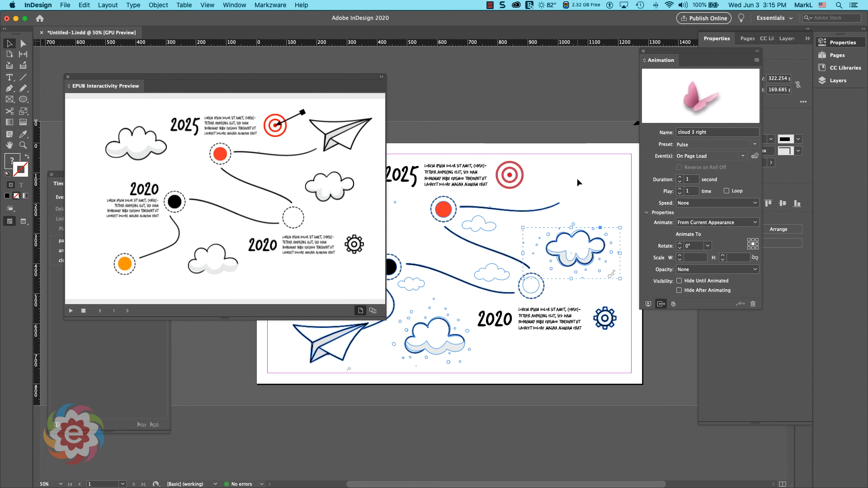
Remove the Pulse preset from "cloud 3 right", apply the Dance preset instead and preview the animation.
{"action": "left_click", "coordinate": [755, 144]}
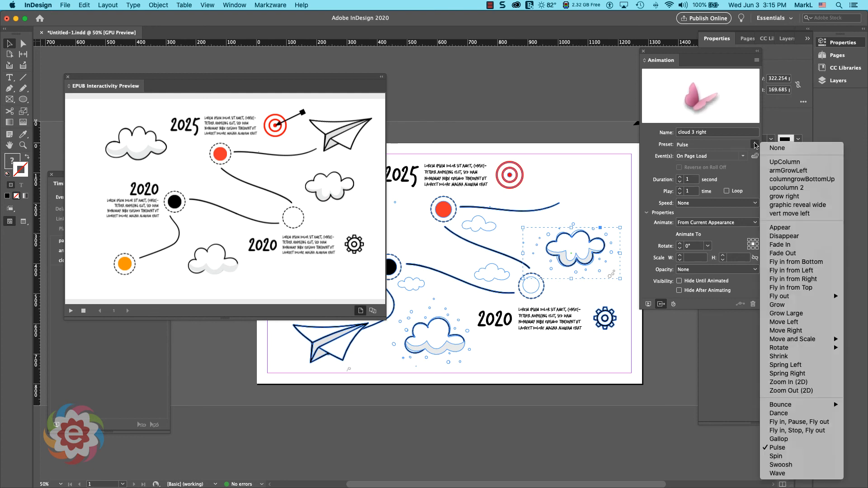
{"action": "left_click", "coordinate": [783, 148]}
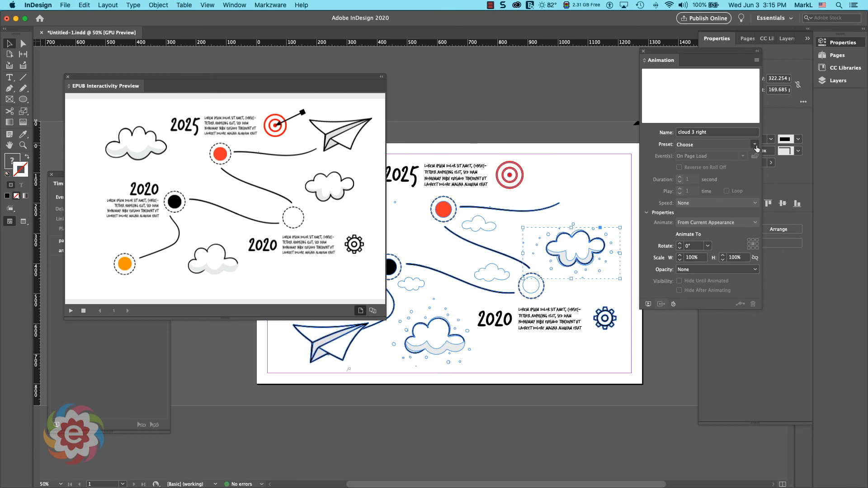
{"action": "left_click", "coordinate": [755, 145]}
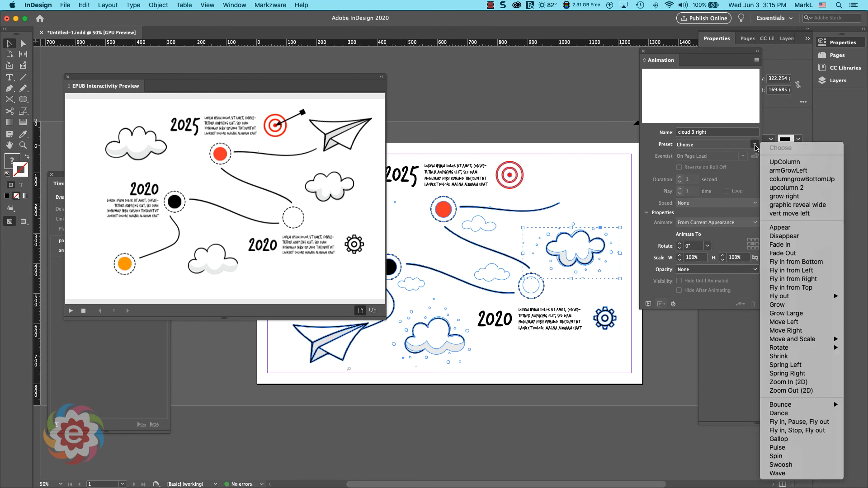
{"action": "left_click", "coordinate": [821, 415]}
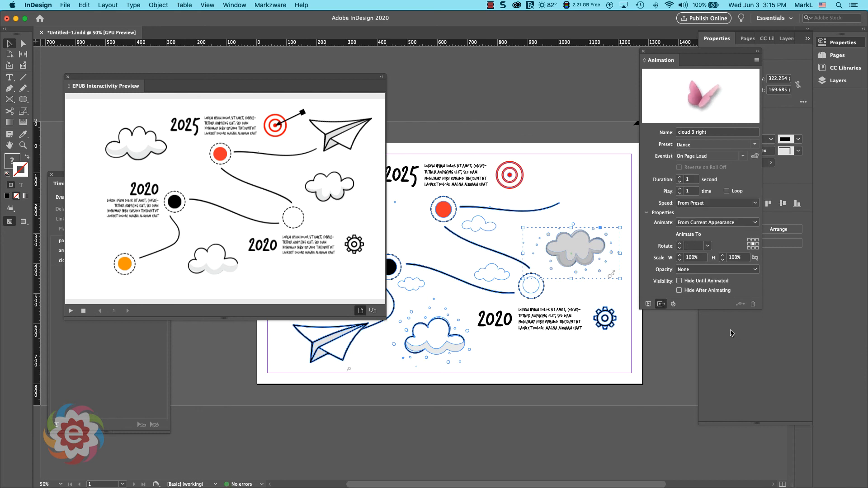
{"action": "left_click", "coordinate": [648, 304]}
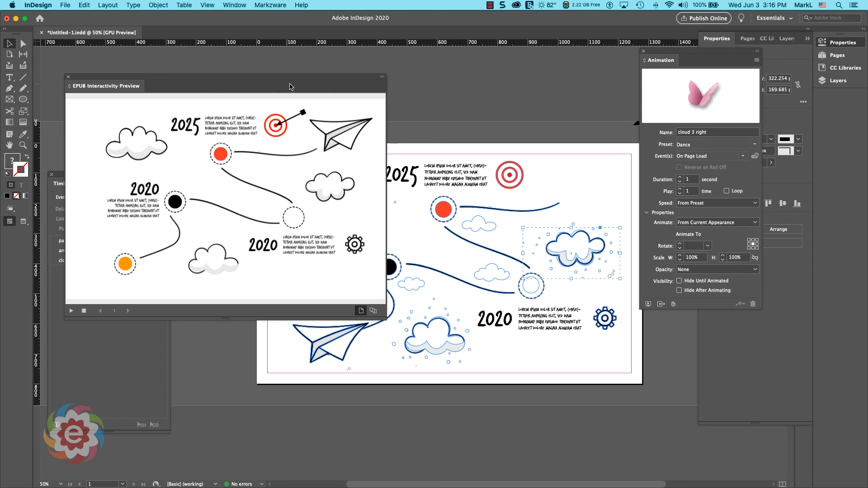
Move the preview window off the Timing list and select the "cloud 3 right" animation in that list.
{"action": "left_click_drag", "start_coordinate": [291, 86], "coordinate": [406, 64]}
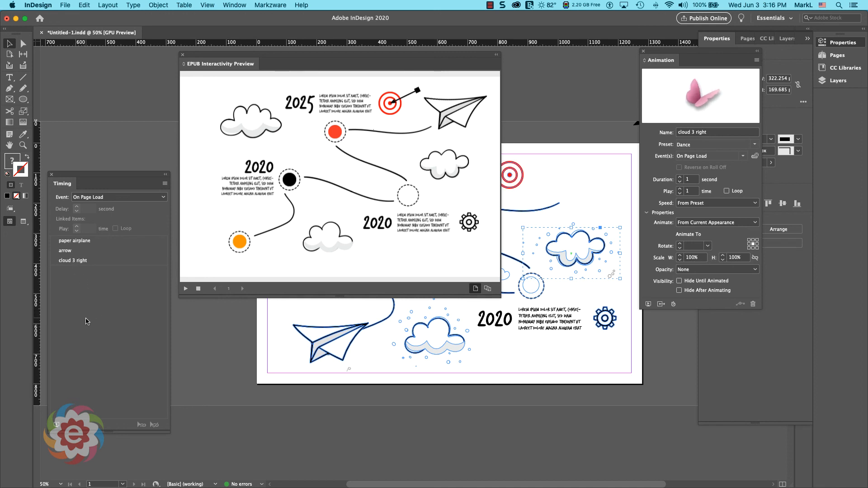
{"action": "left_click", "coordinate": [83, 261]}
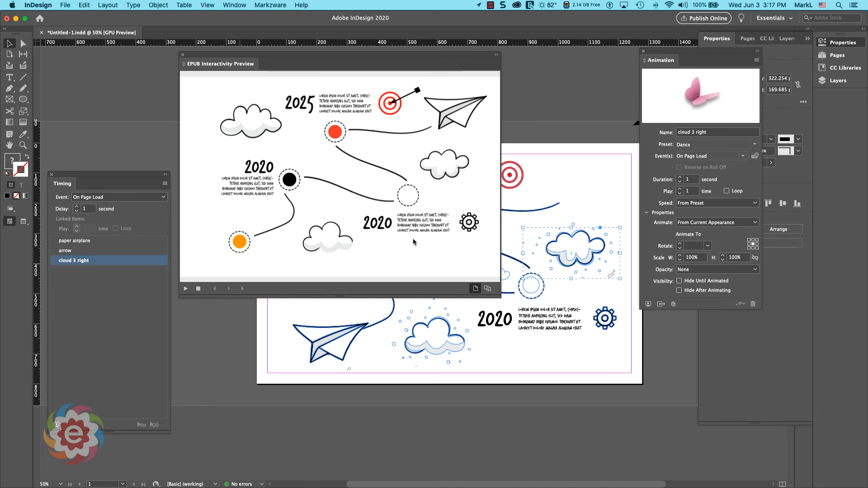